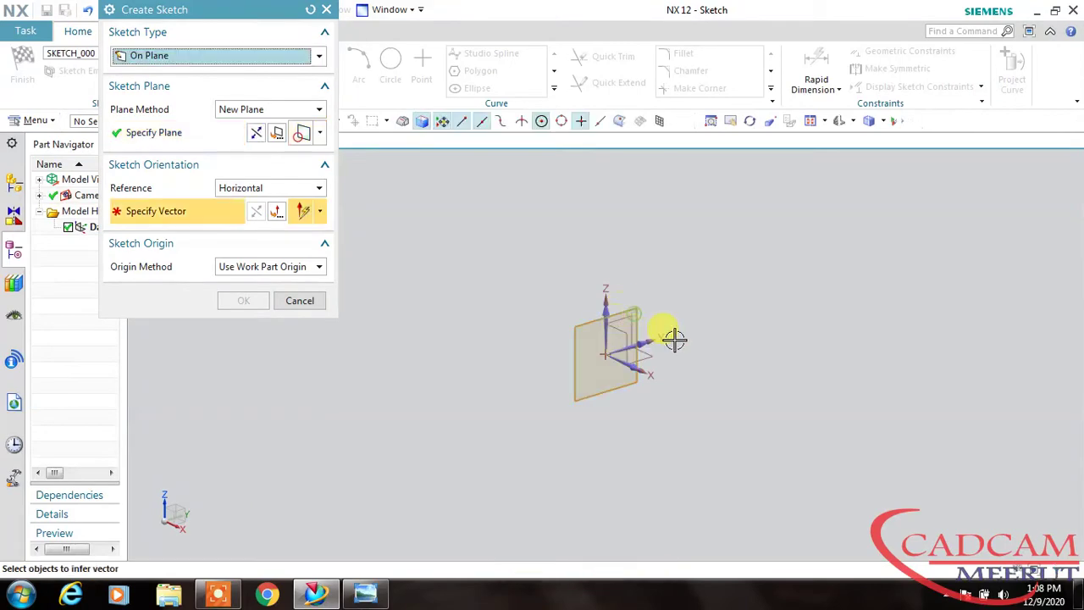
Step: Create the sketch on the YZ plane, restore the modelling window beside the reference drawing, and close the Profile tool
left_click(256, 301)
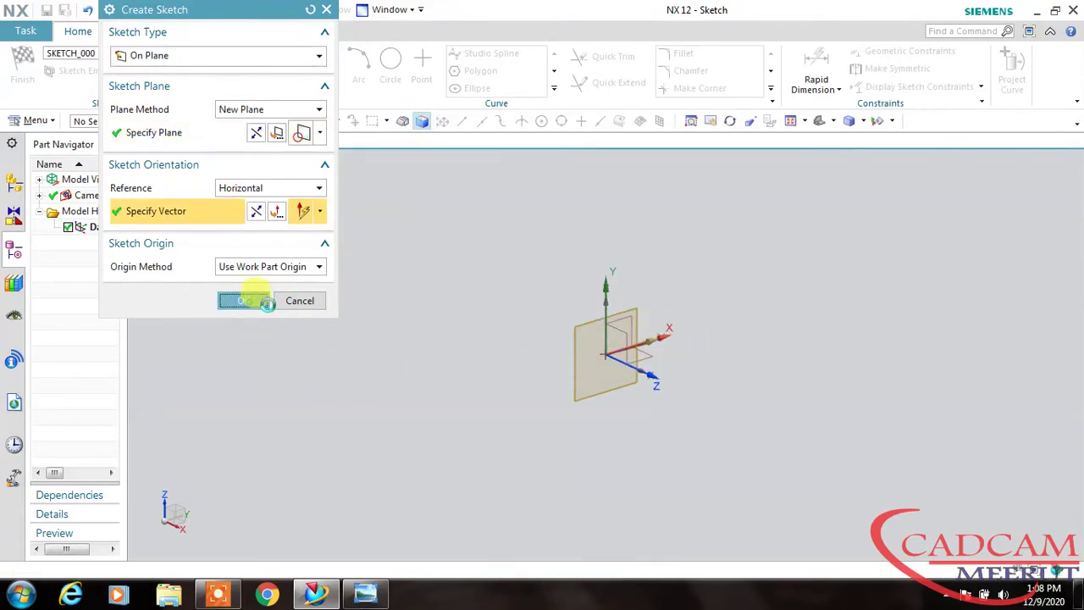
left_click(1055, 10)
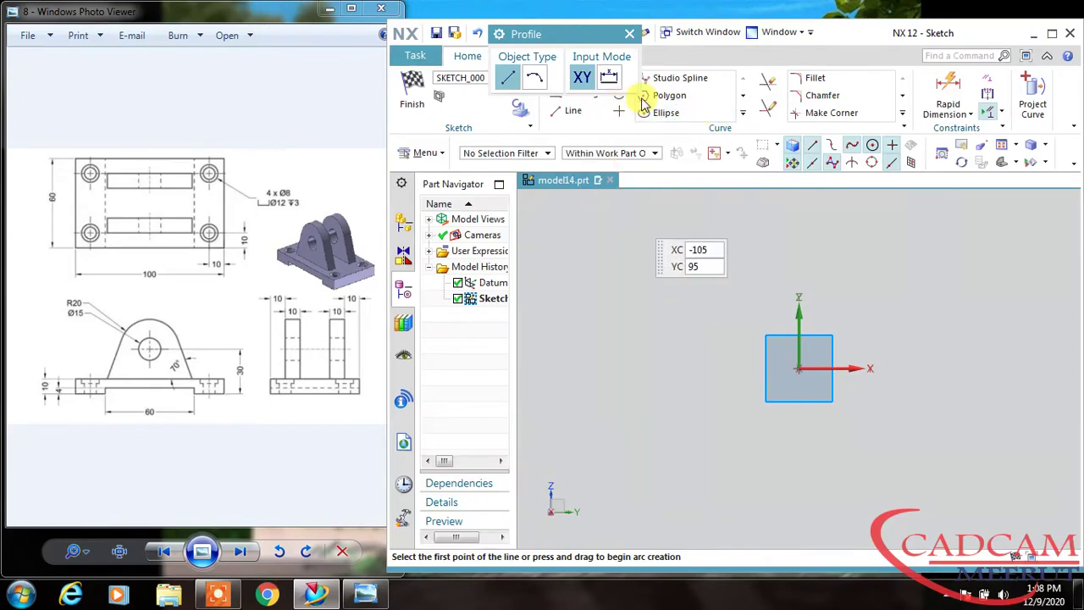
left_click(628, 35)
Step: Sketch a horizontal rectangle centred on the sketch origin, about 160 mm wide and 14 mm high
left_click(576, 95)
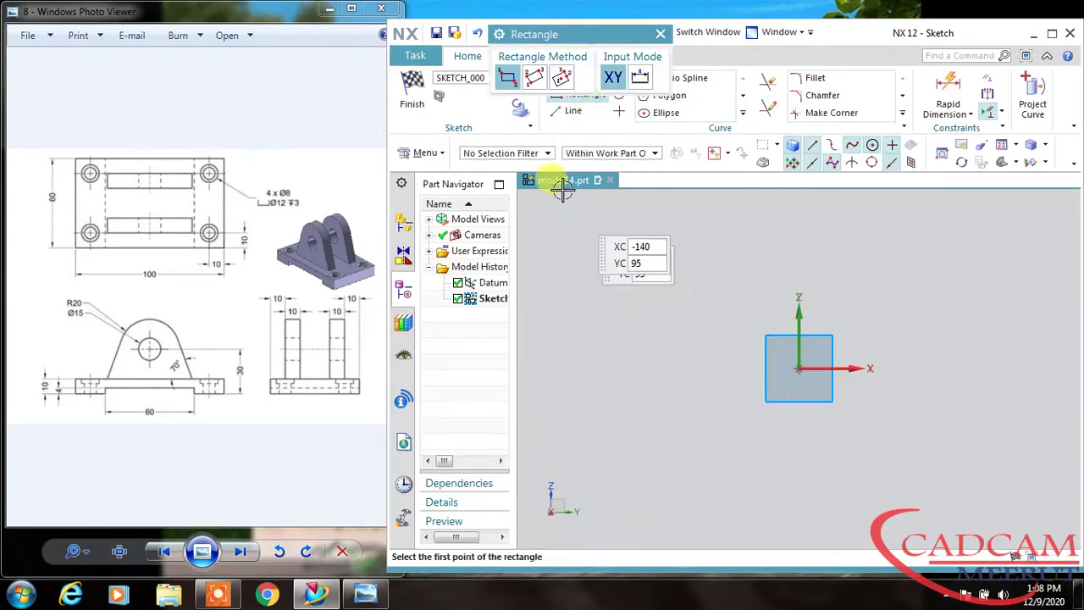
left_click(513, 83)
left_click(560, 79)
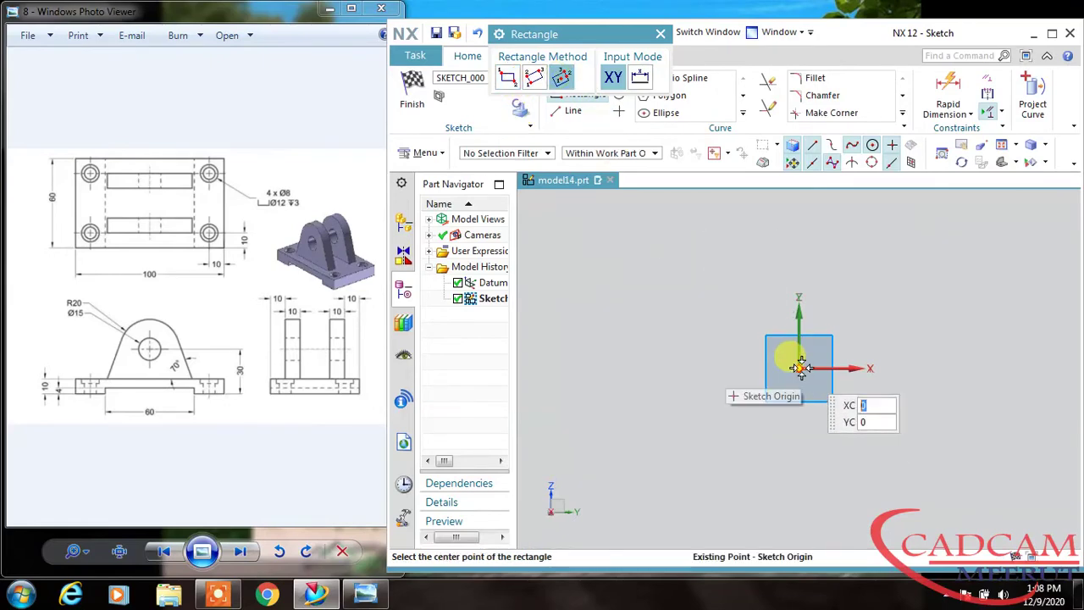
left_click(799, 368)
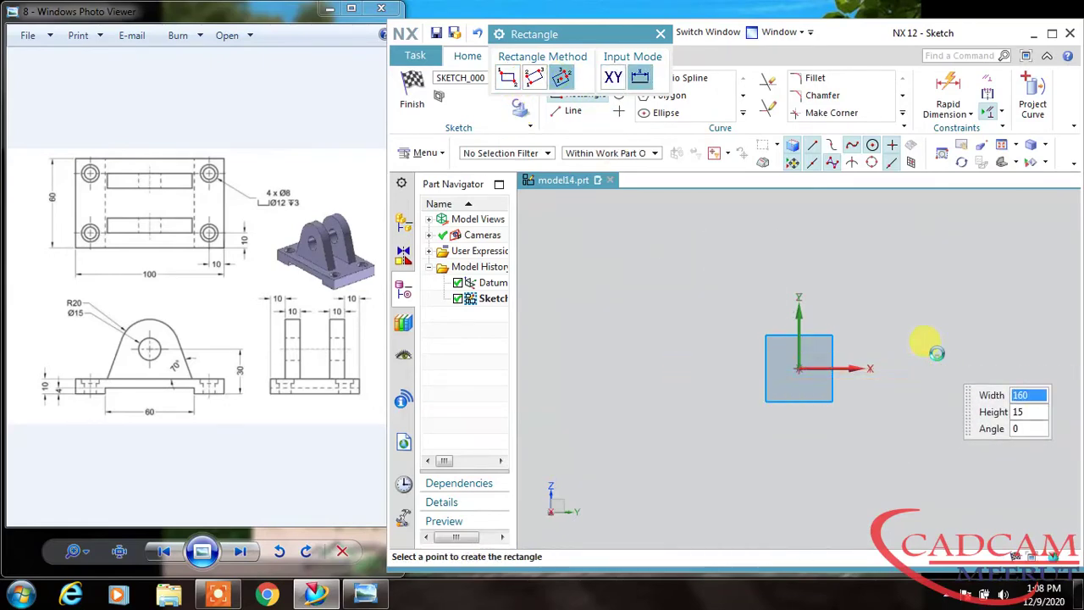
left_click(919, 307)
key("Escape")
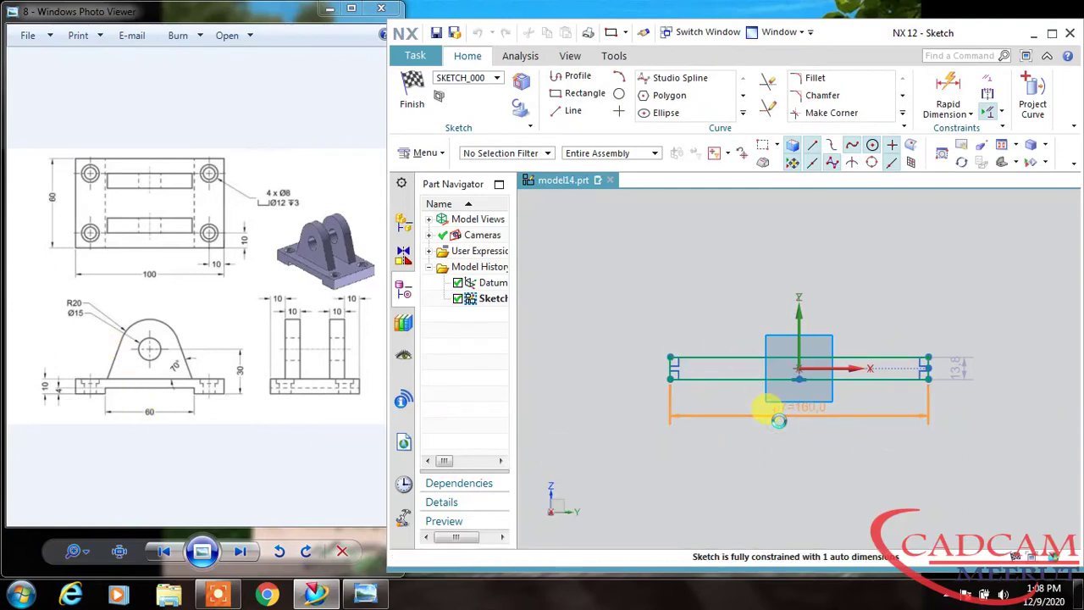
Step: Set the base rectangle's width to 100 mm and its height to 10 mm
double_click(778, 421)
type("100")
key("Return")
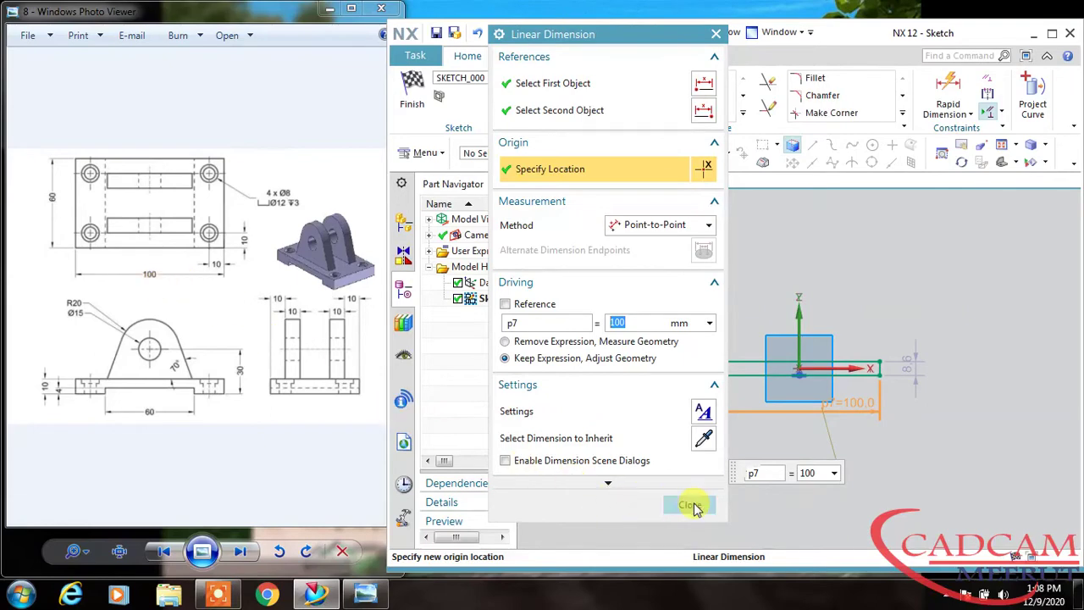
left_click(691, 505)
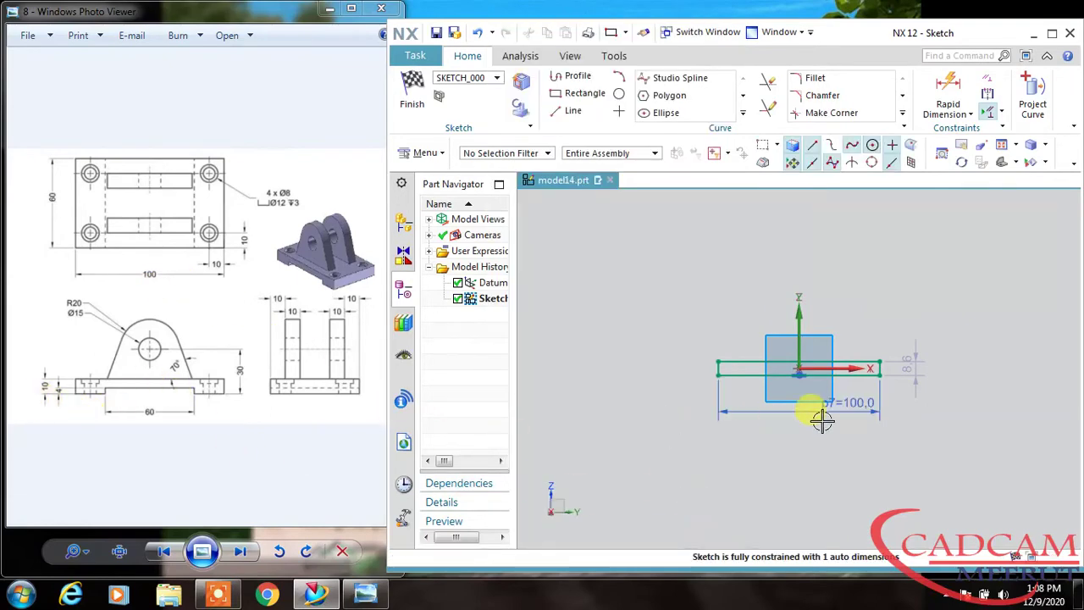
double_click(912, 370)
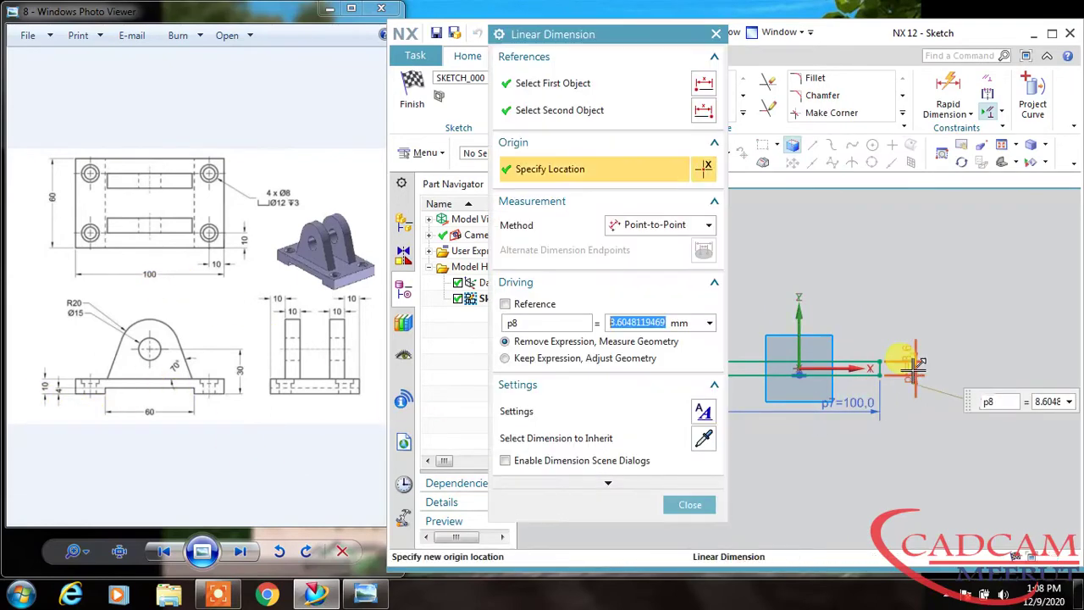
type("10")
key("Return")
left_click(689, 505)
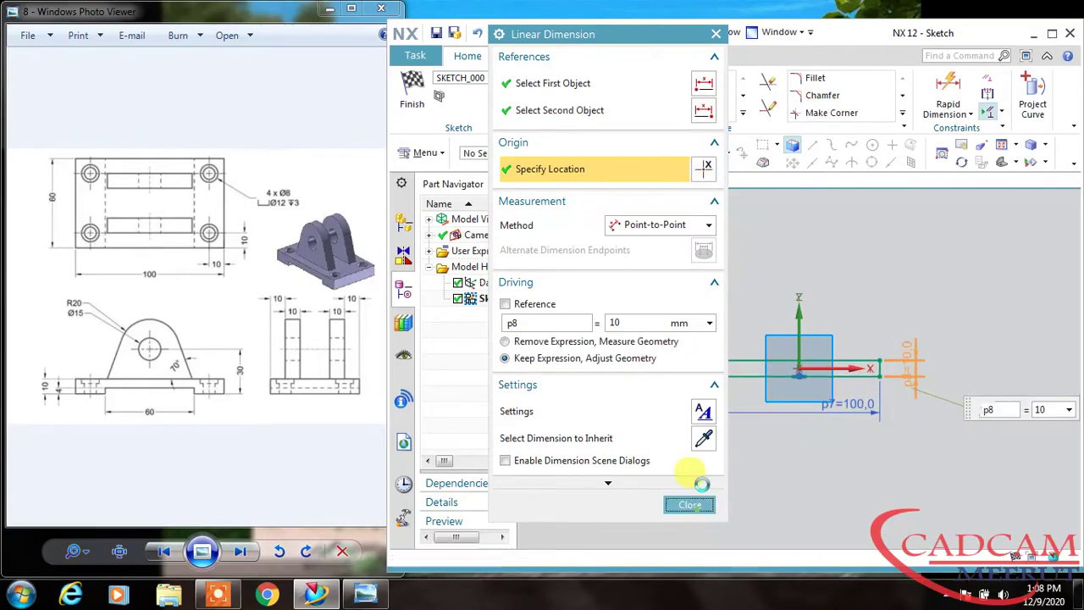
Step: Sketch a corner-to-corner rectangle overlapping the base's bottom edge, about 63 mm wide and 13 mm high
left_click(559, 98)
scroll(815, 386, "up", 3)
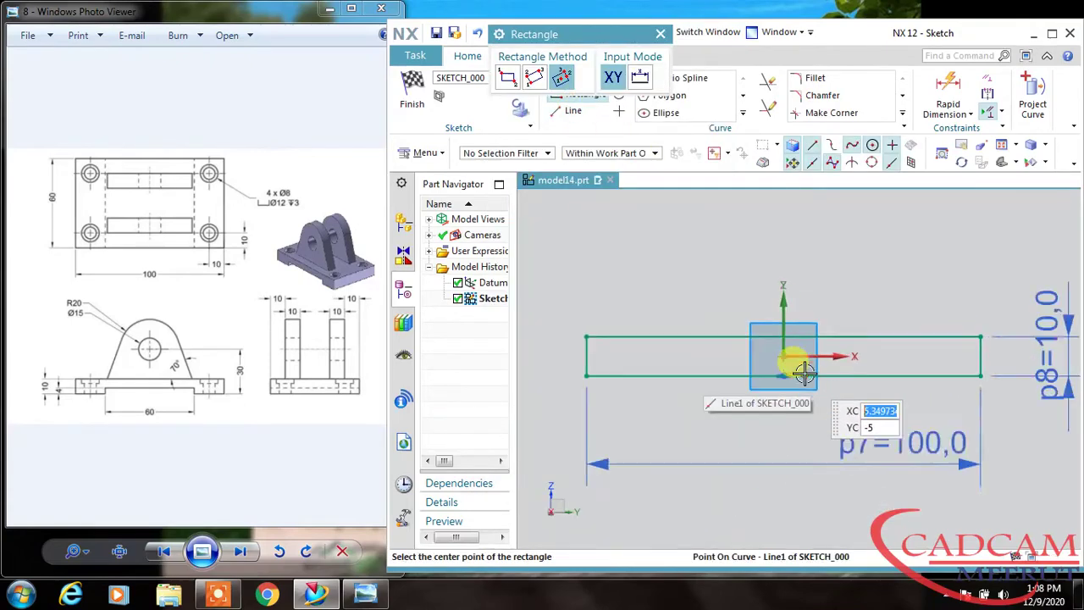
left_click(508, 77)
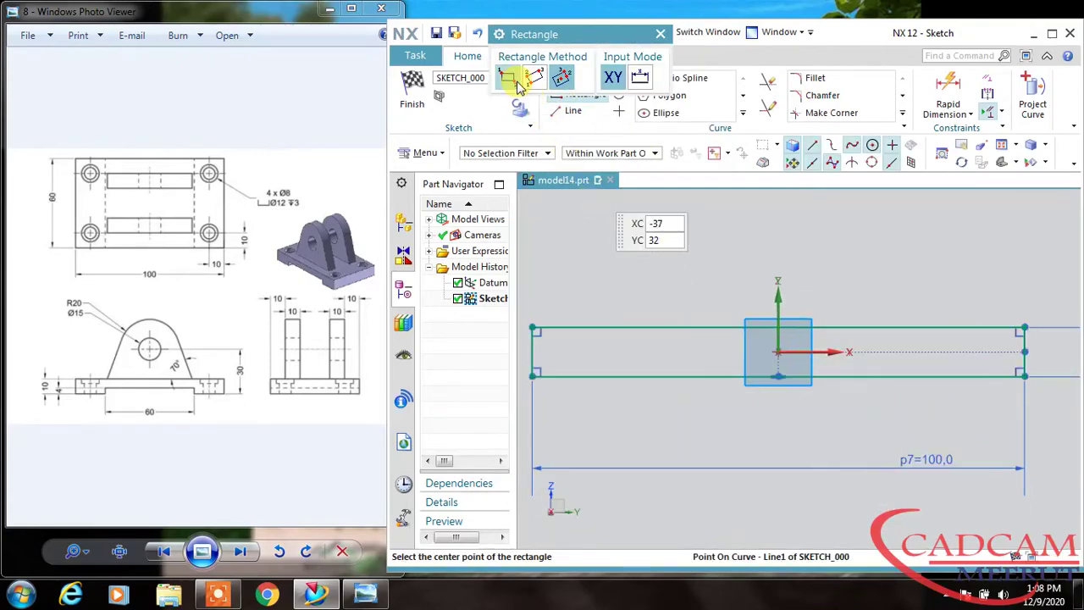
left_click(636, 359)
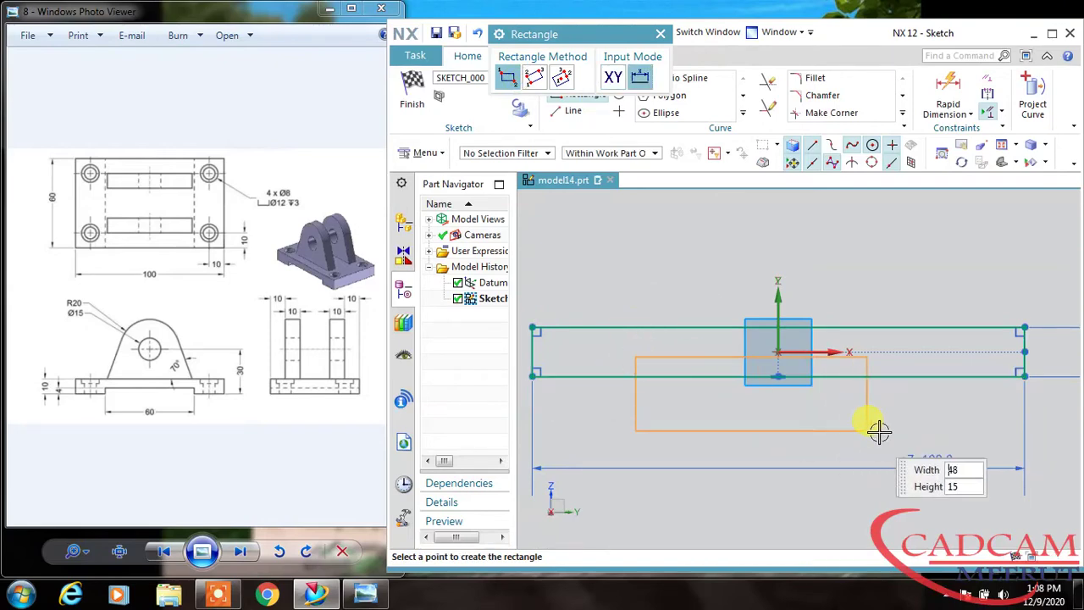
left_click(902, 290)
middle_click(900, 283)
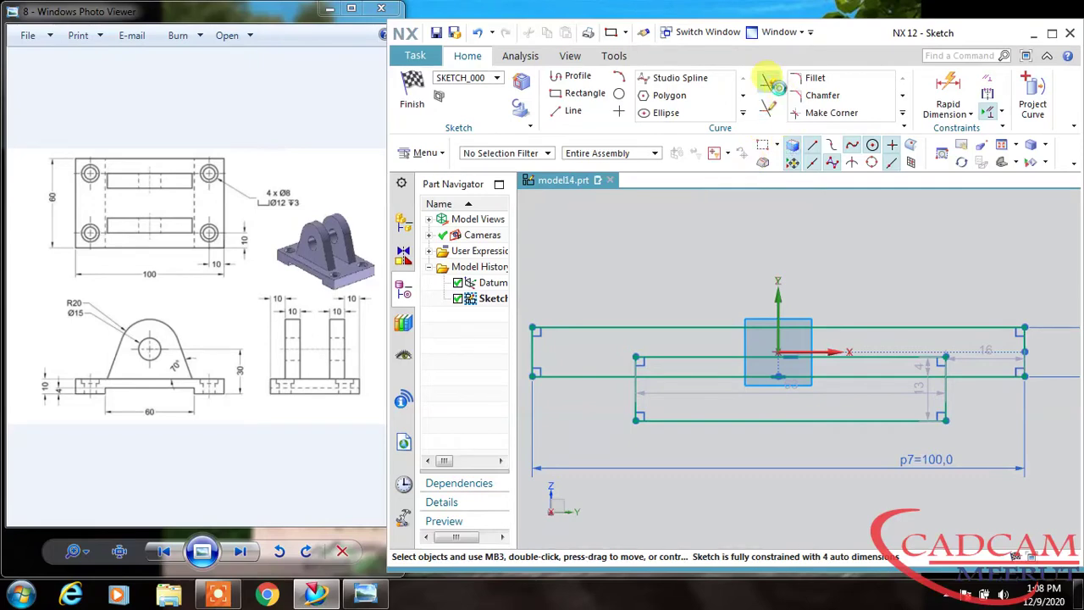
Step: Trim the second rectangle's lines below the base and the bottom edge segment between its sides to form a notch
left_click(769, 83)
left_click(676, 417)
left_click(636, 388)
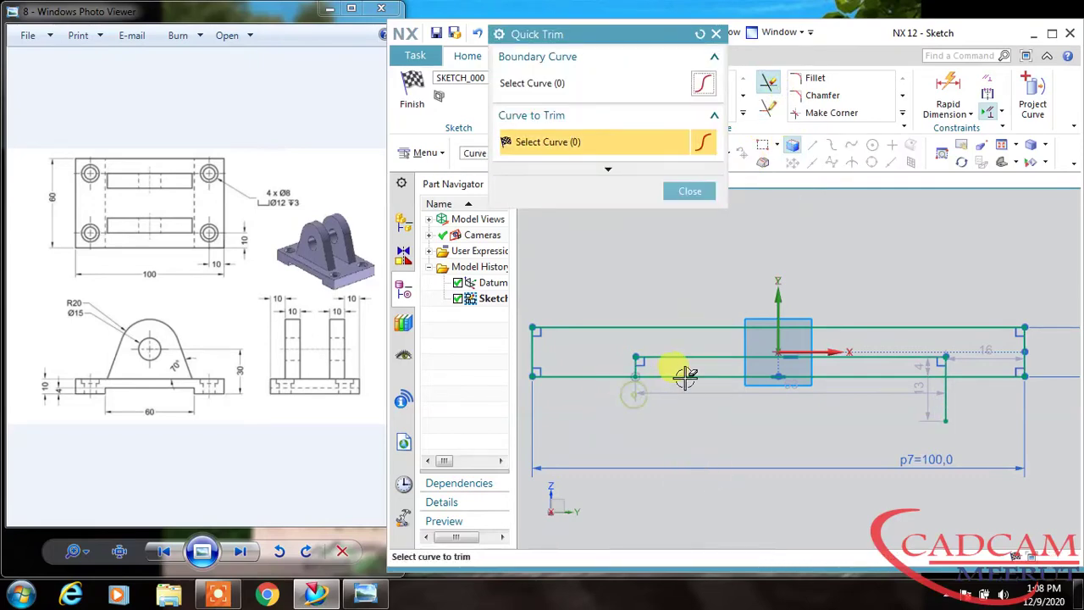
left_click(684, 375)
left_click(944, 389)
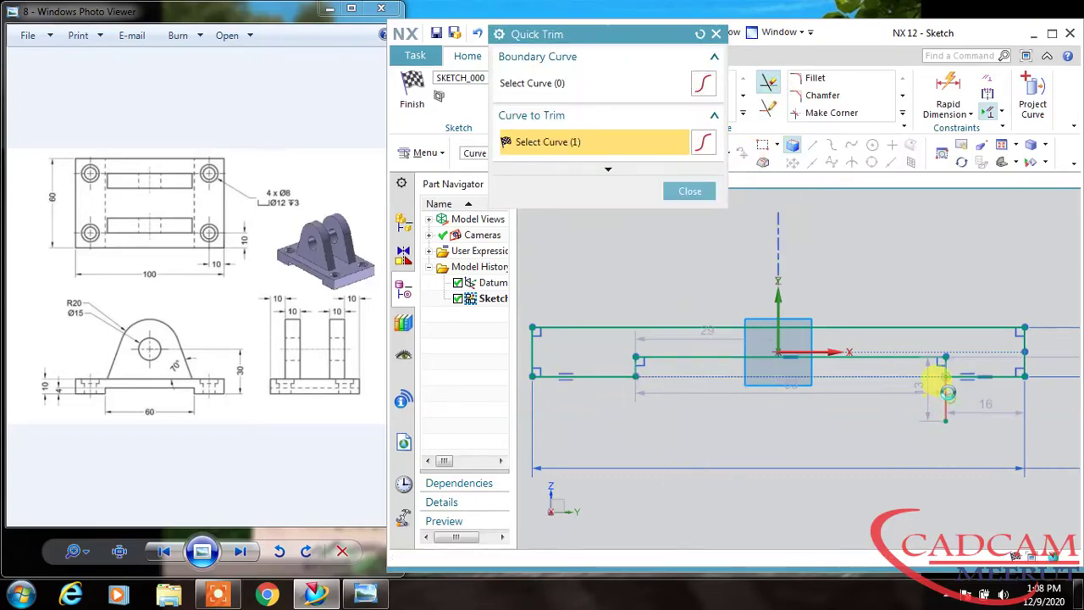
middle_click(873, 305)
Step: Constrain the midpoint of the notch's upper edge to the sketch's vertical axis
left_click(791, 358)
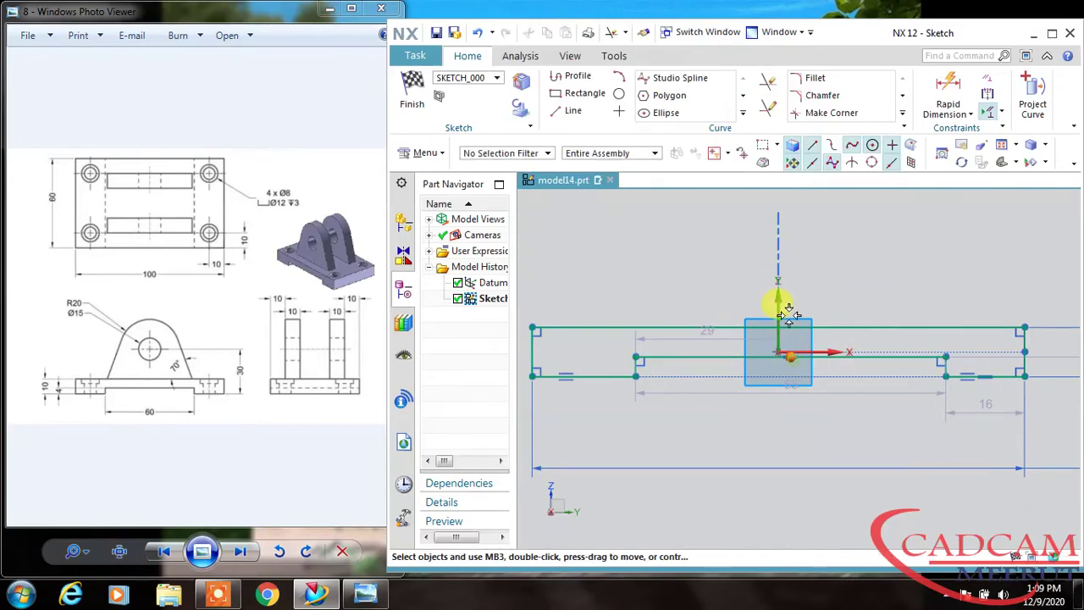
left_click(779, 295)
left_click(818, 272)
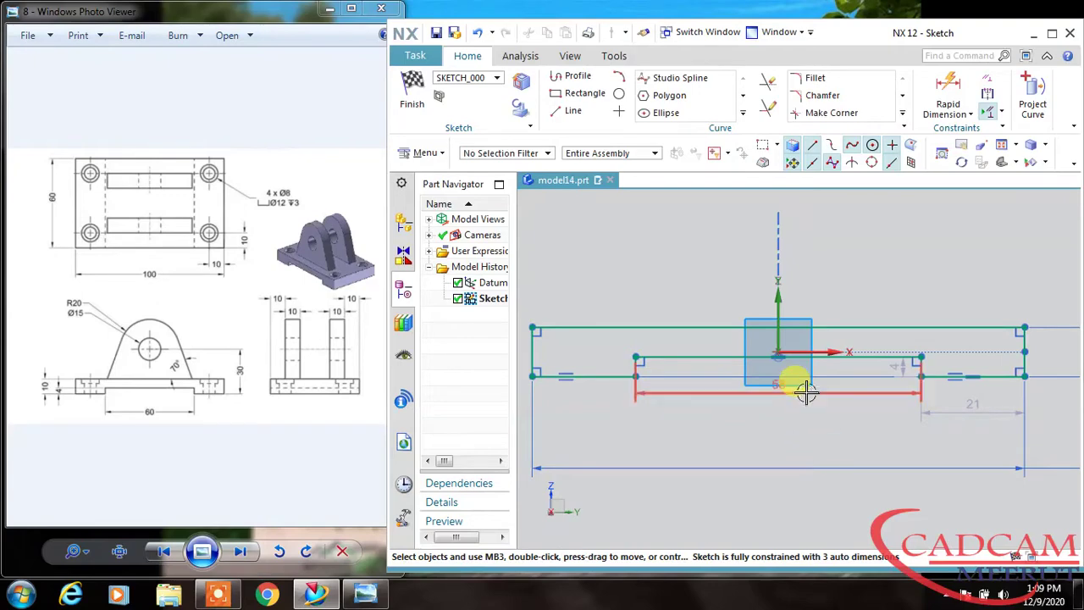
Step: Fix the notch's driving dimensions at 60 mm wide and 4 mm deep
double_click(805, 392)
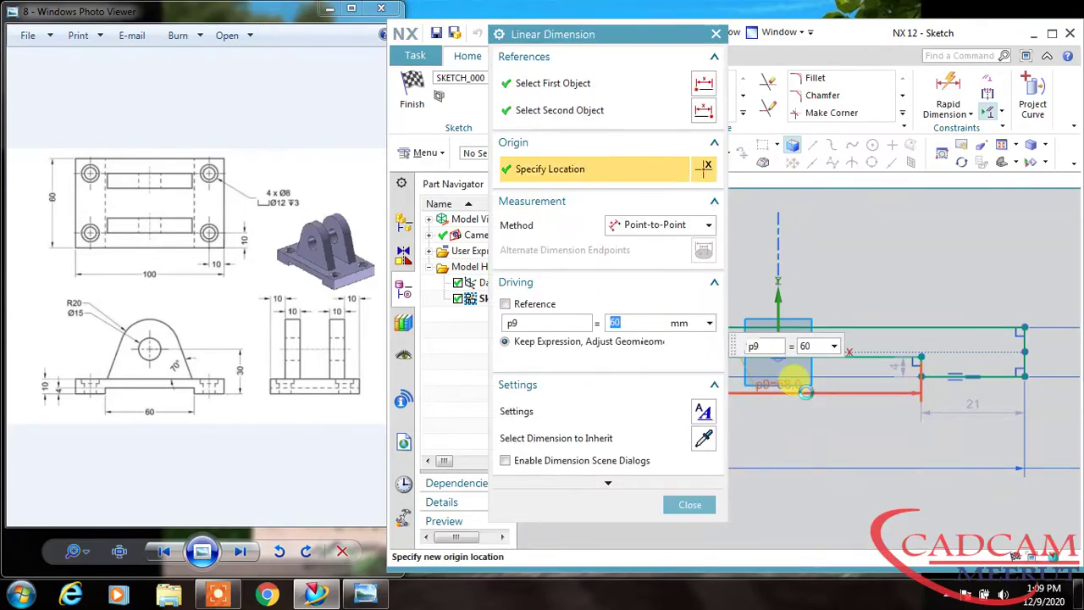
left_click(691, 506)
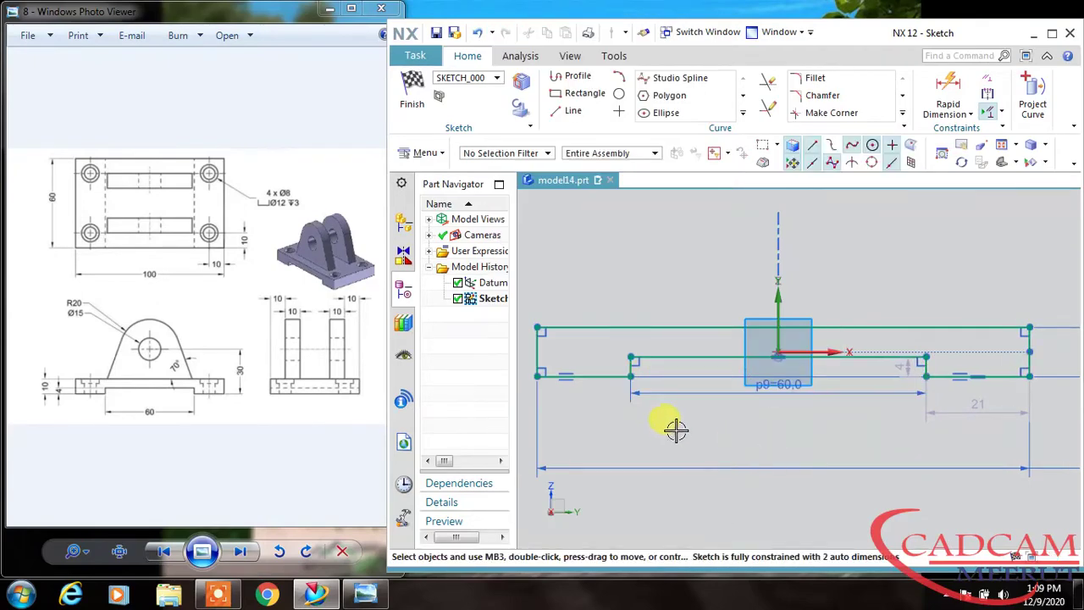
double_click(901, 363)
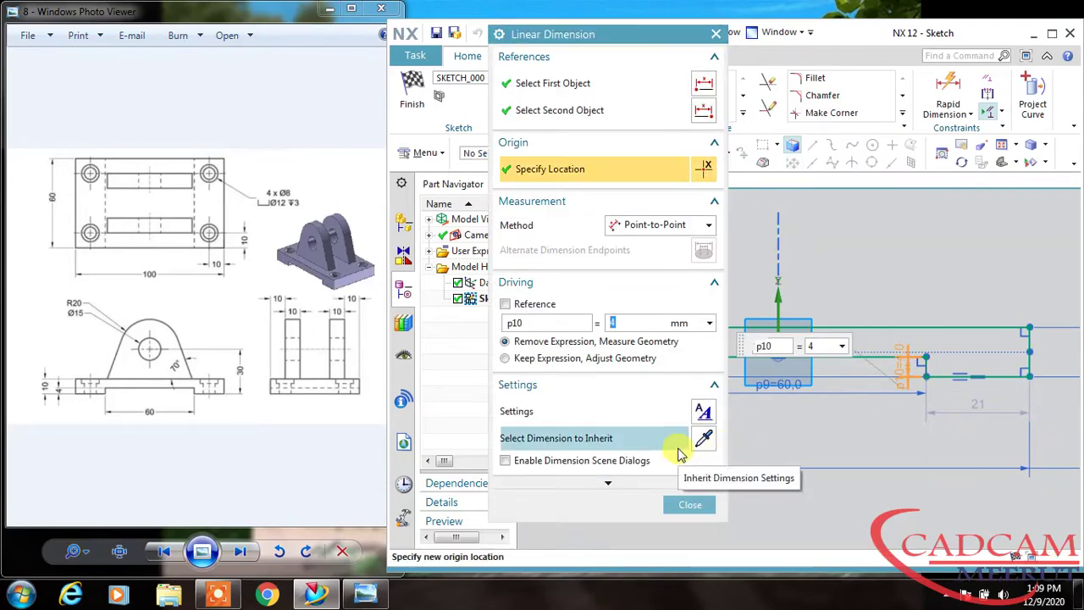
left_click(690, 505)
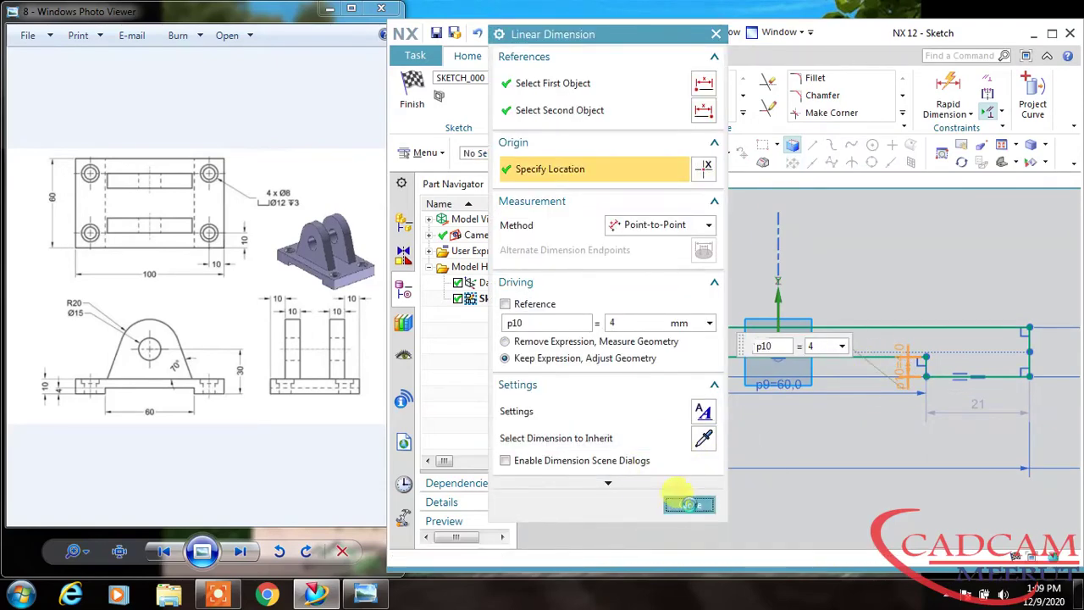
Step: Constrain the midpoint of the base's top edge to the sketch's vertical axis
left_click(781, 326)
left_click(778, 306)
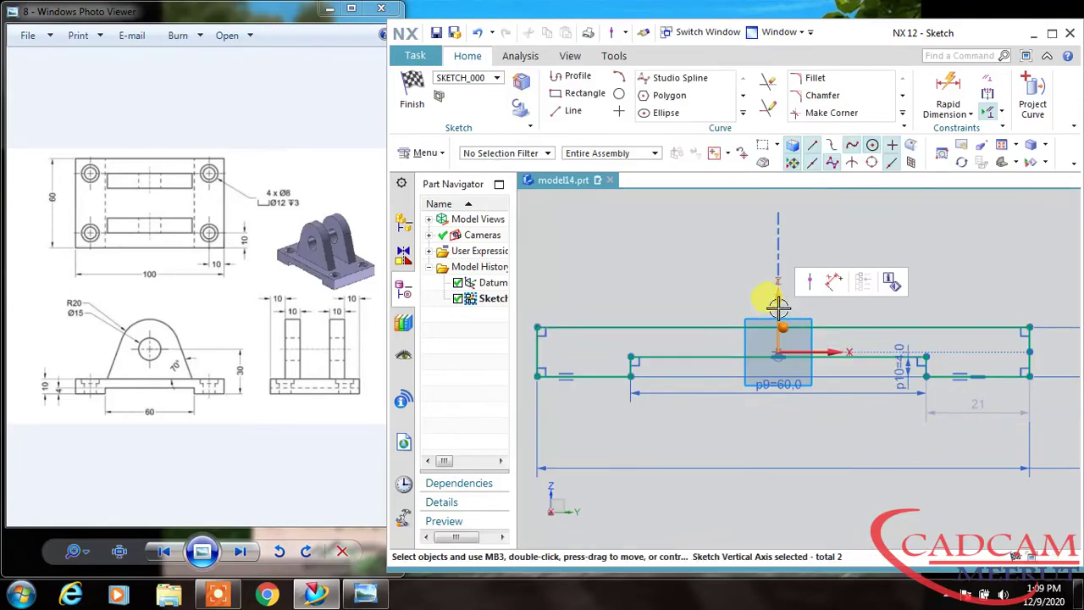
left_click(810, 285)
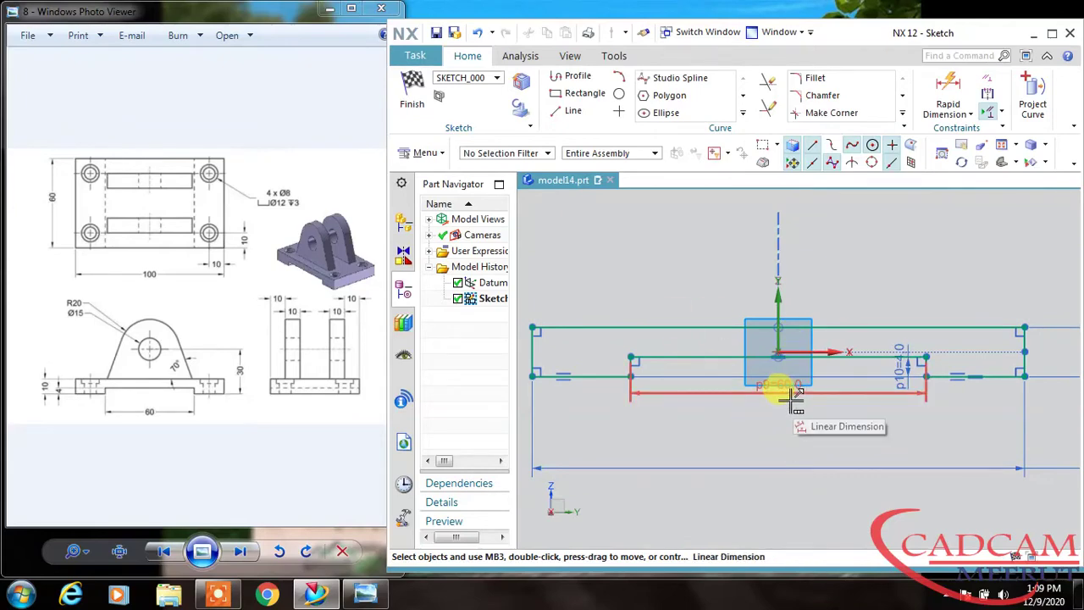
Step: Enlarge the reference drawing and sketch a circle about 23 mm in diameter, centred about 35 mm above the base's top edge near the vertical axis
scroll(790, 397, "down", 1)
left_click(145, 364)
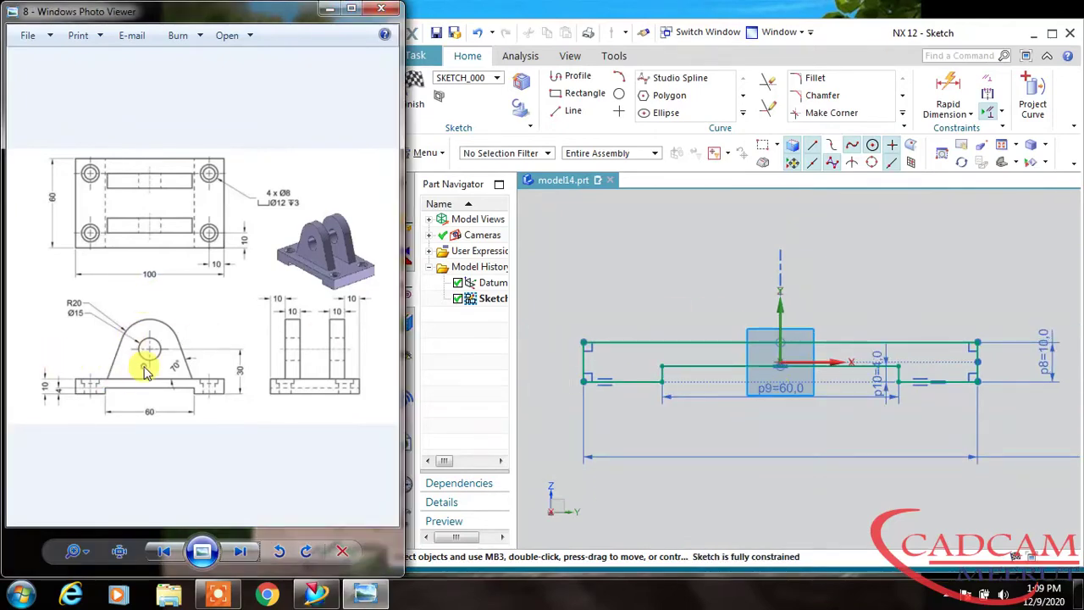
scroll(102, 344, "up", 3)
left_click(781, 235)
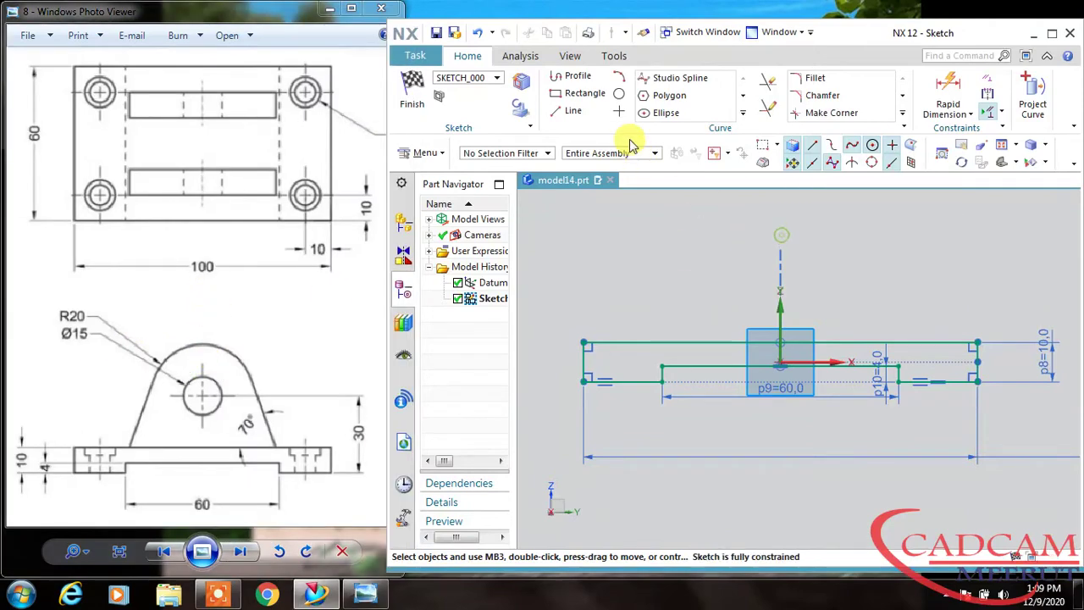
left_click(621, 92)
left_click(780, 204)
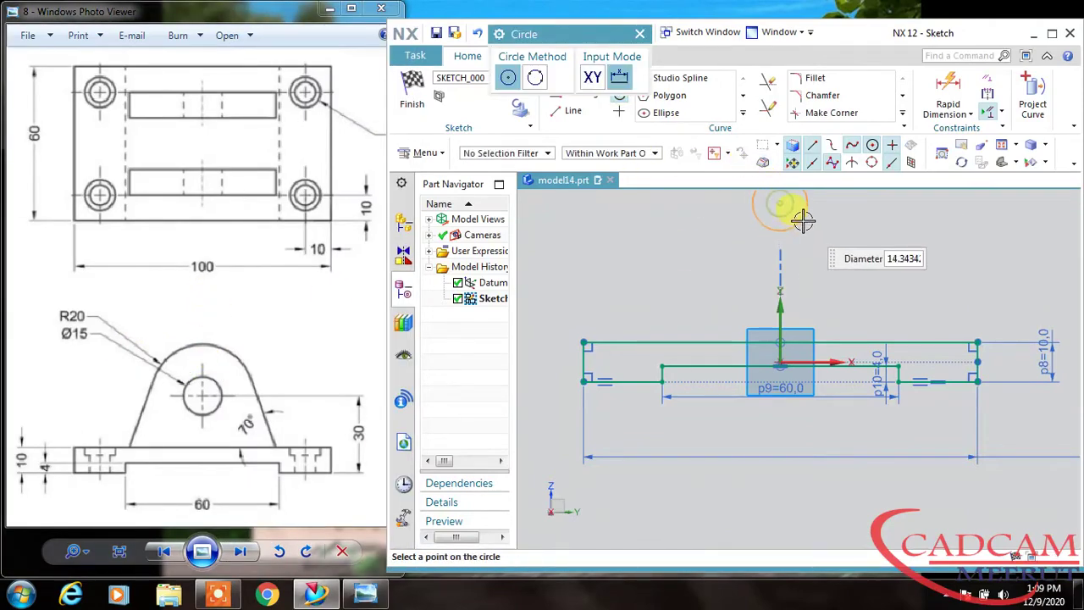
left_click(820, 226)
key("Escape")
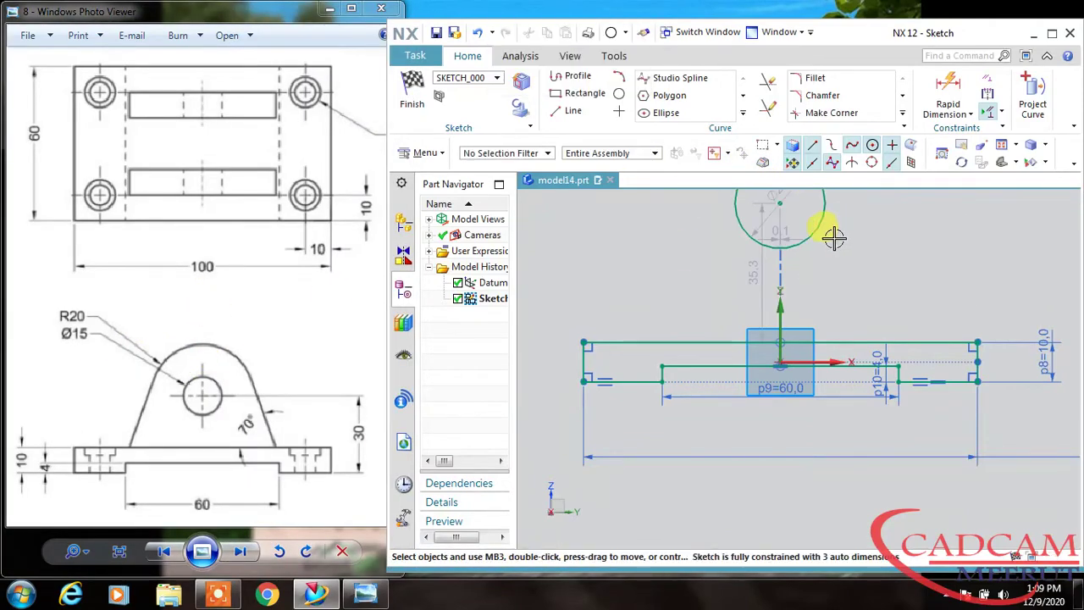
Step: Set the circle's diameter to 40 mm
double_click(795, 195)
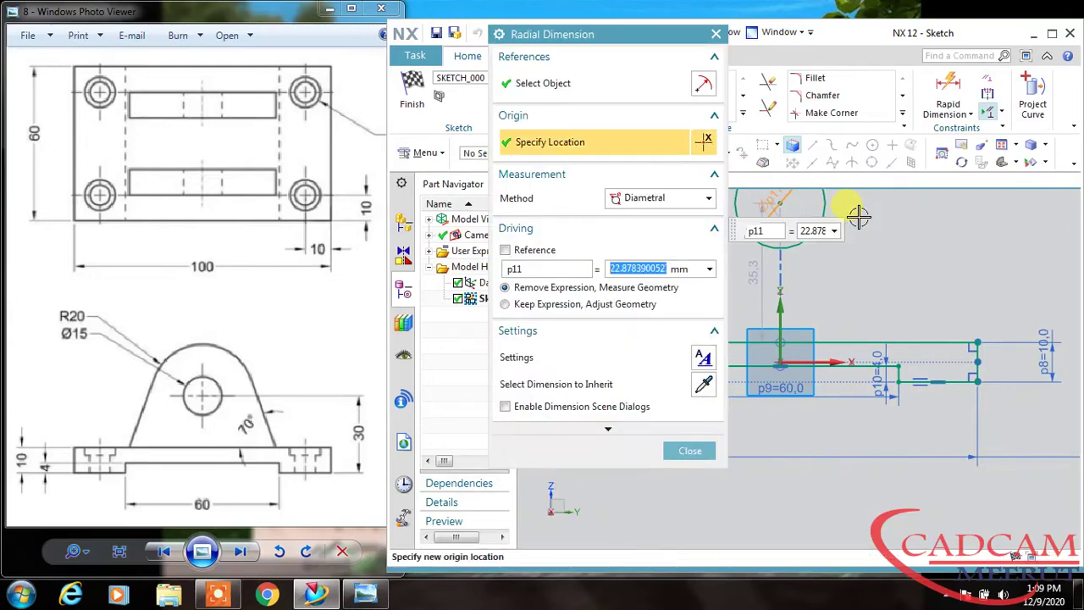
type("40")
key("Return")
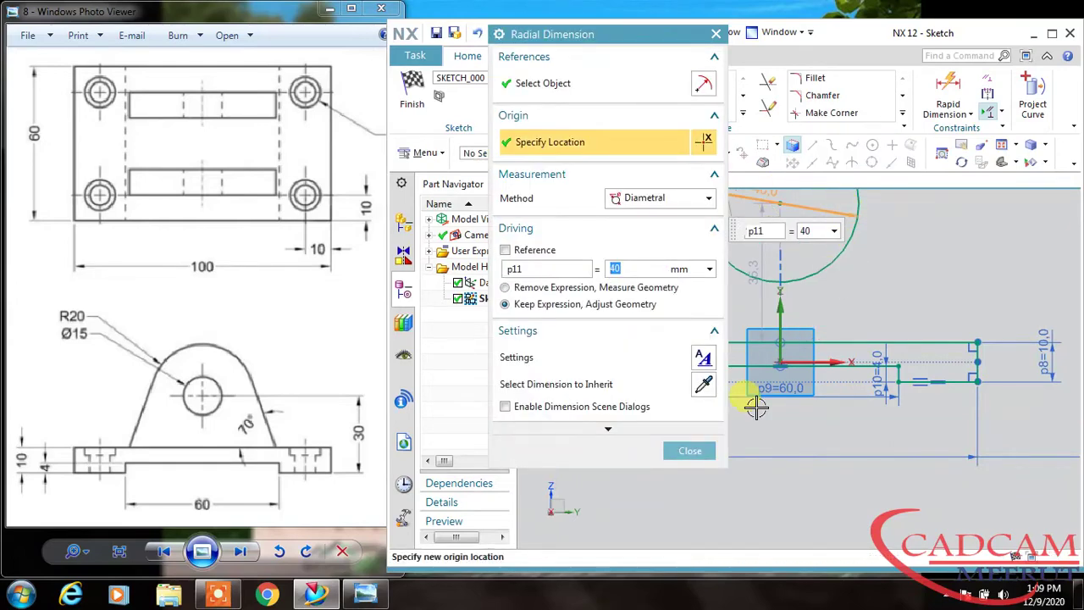
left_click(689, 450)
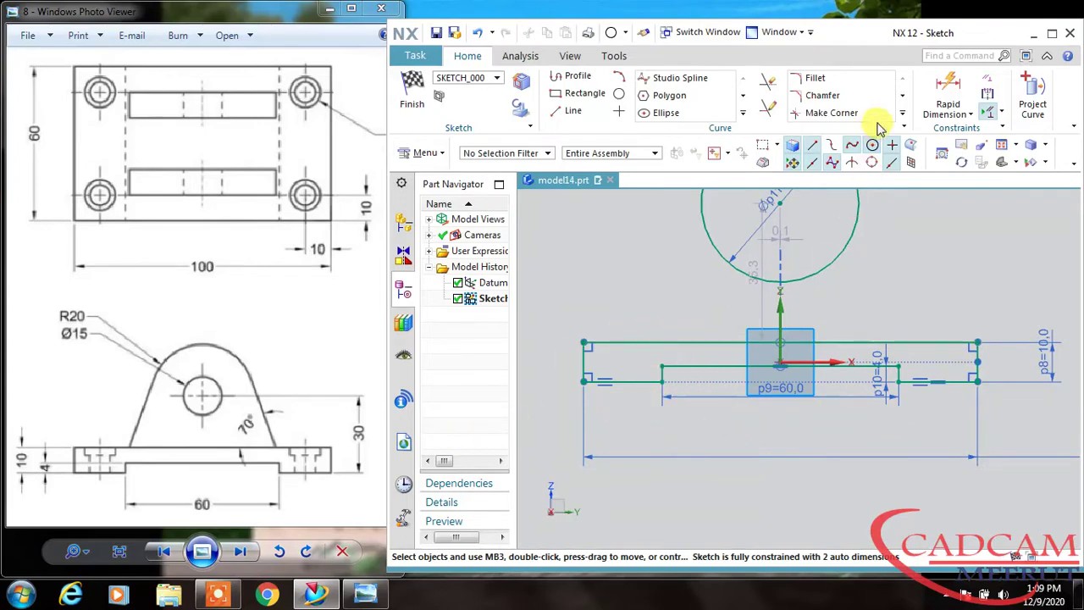
Step: Dimension the circle centre's height above the base's bottom edge and set it to 30 mm
left_click(948, 93)
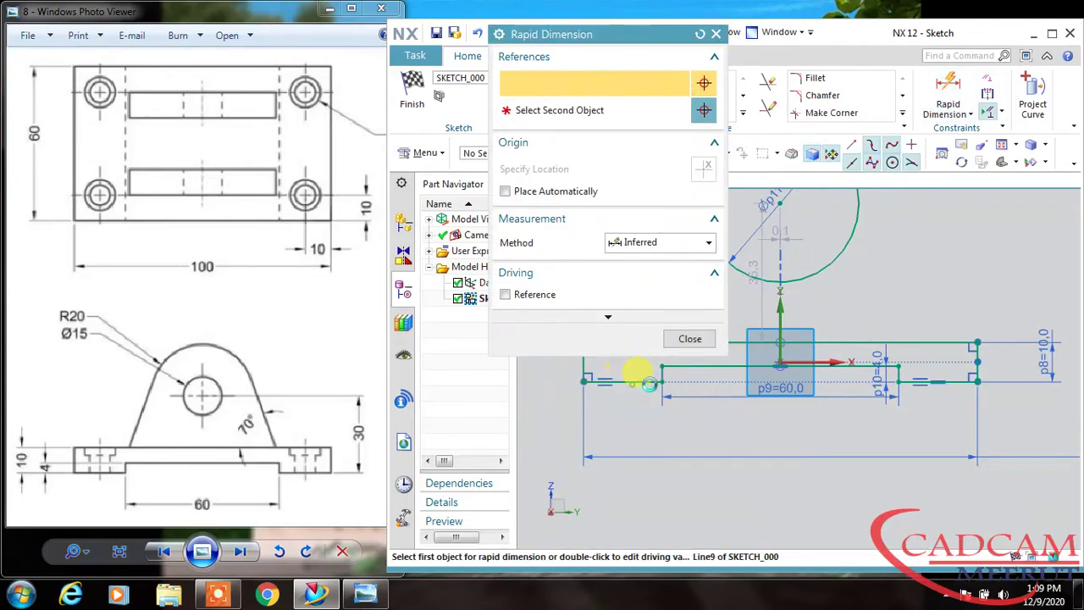
left_click(650, 383)
left_click(779, 203)
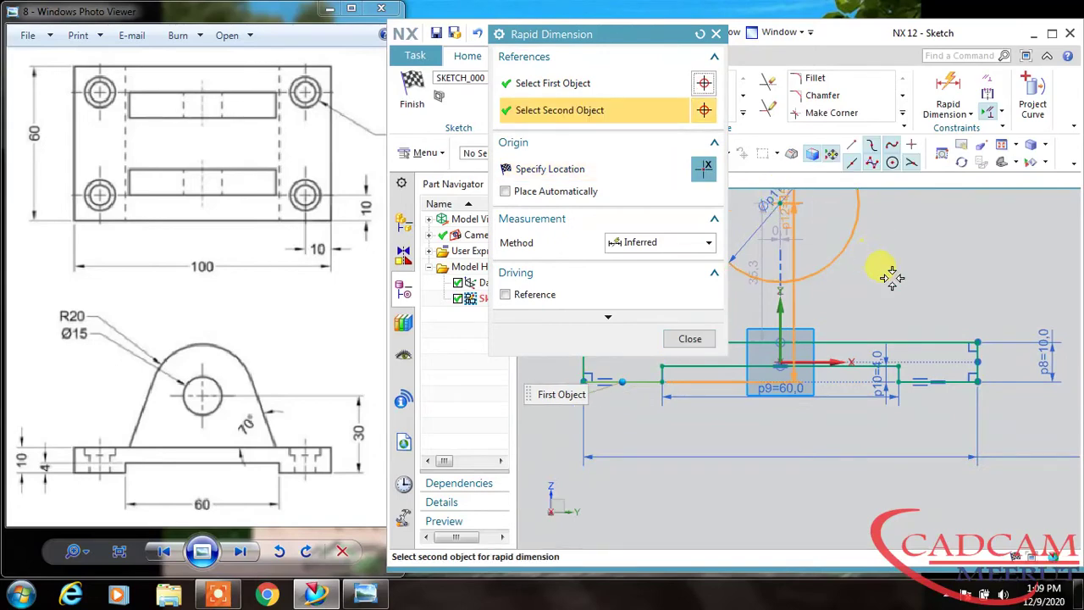
left_click(834, 307)
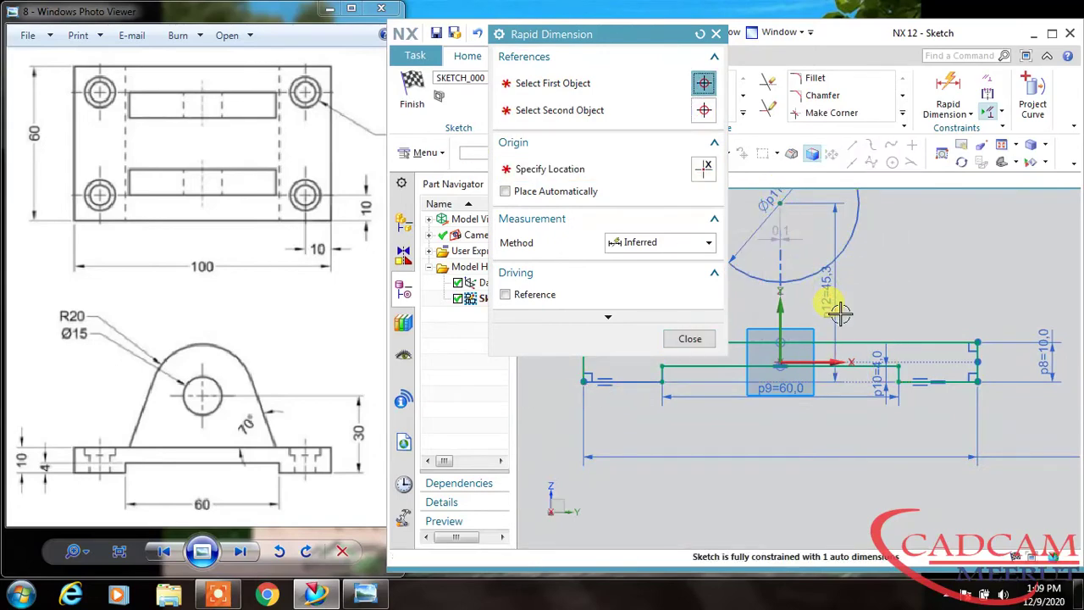
type("30")
key("Return")
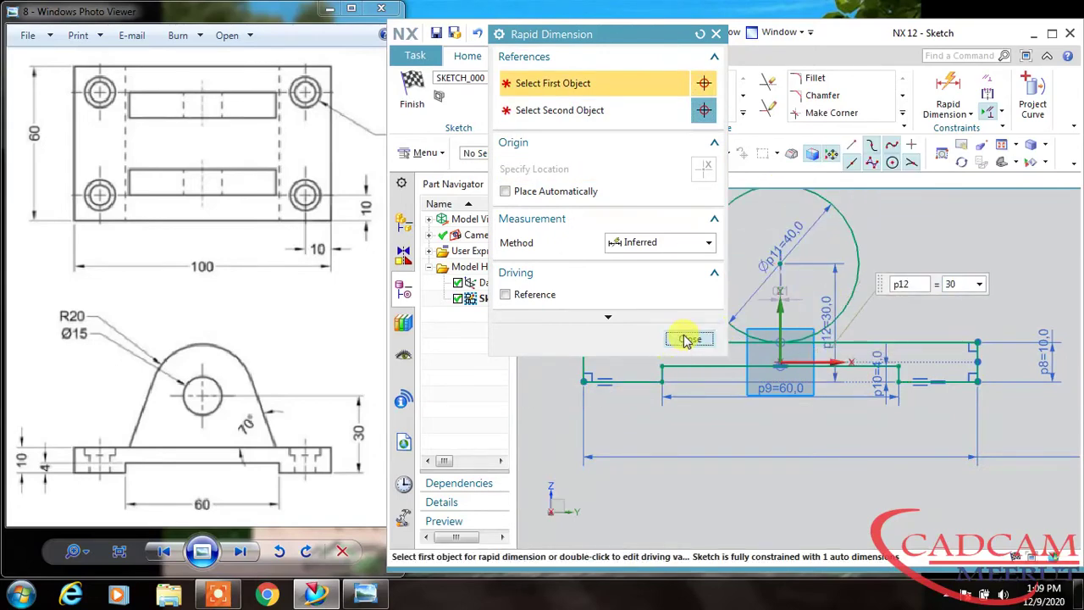
Step: Constrain the 40 mm circle's centre to the sketch's vertical axis and add a concentric circle 15 mm in diameter
left_click(688, 339)
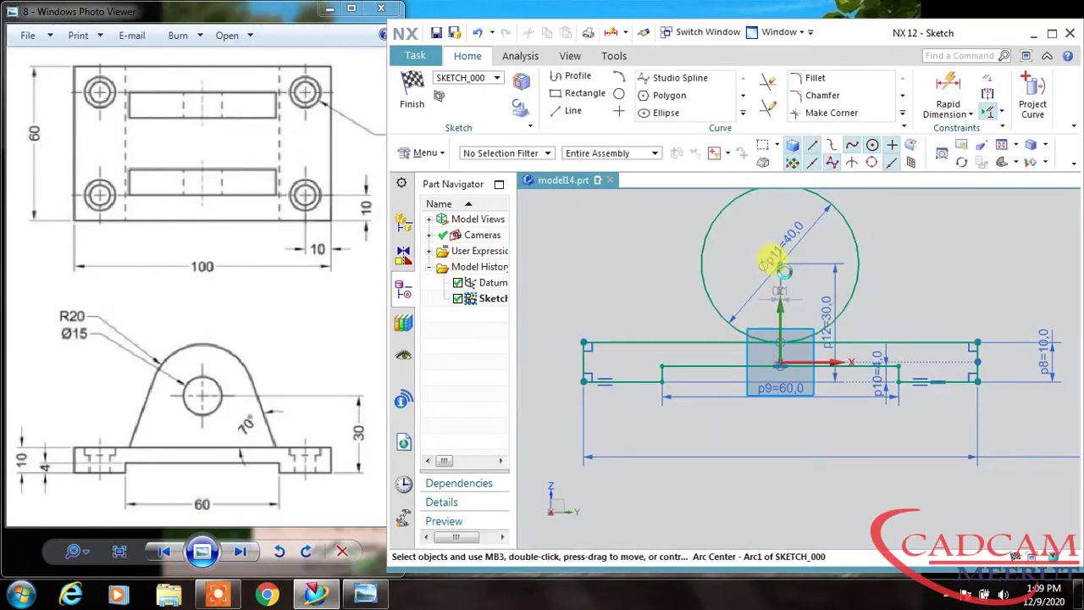
left_click(779, 303)
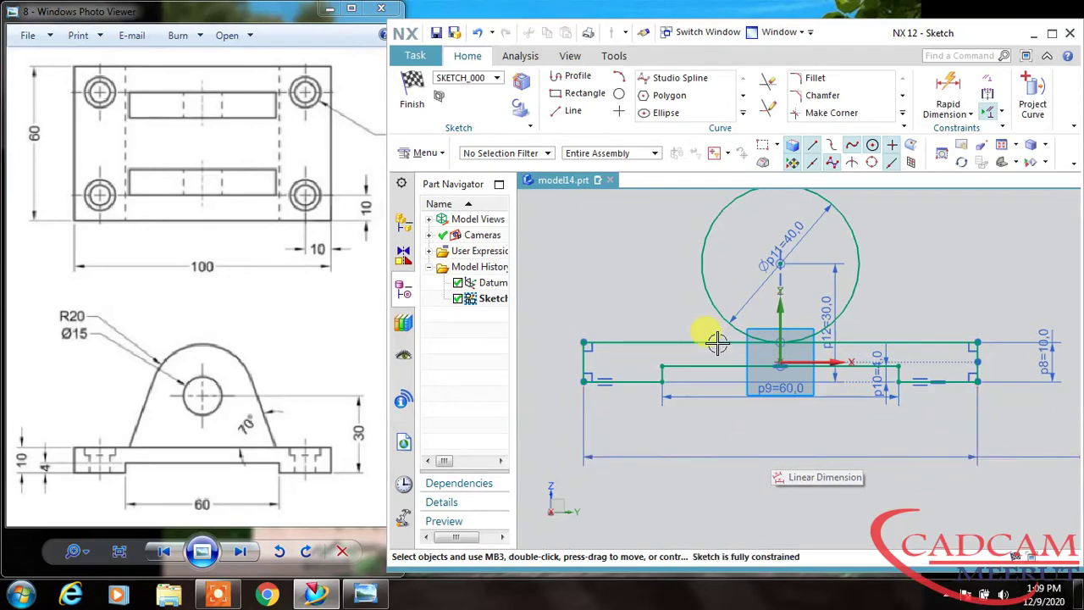
left_click(619, 93)
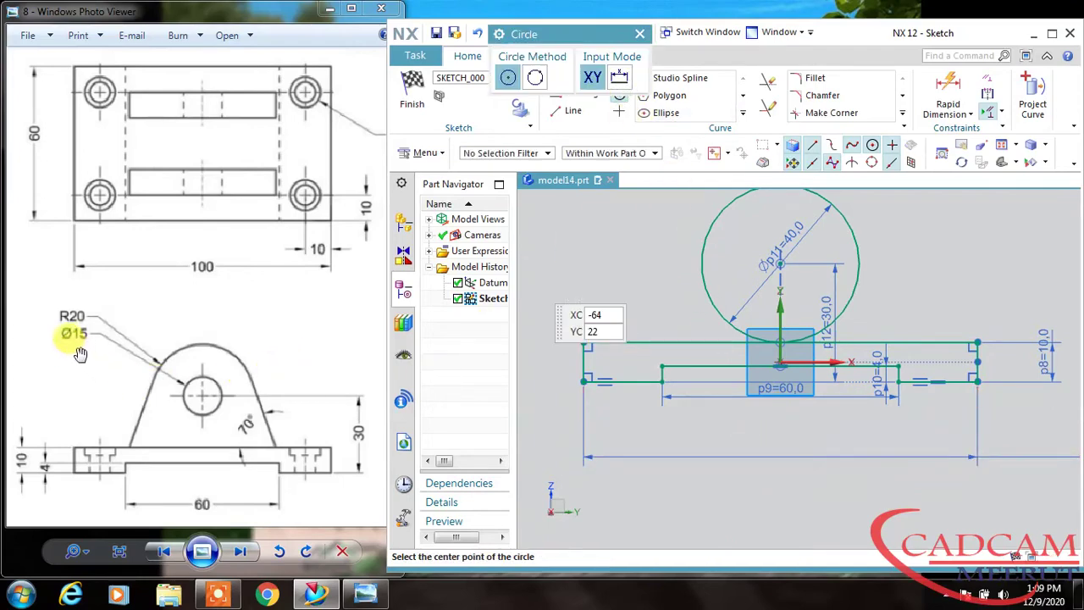
left_click(766, 253)
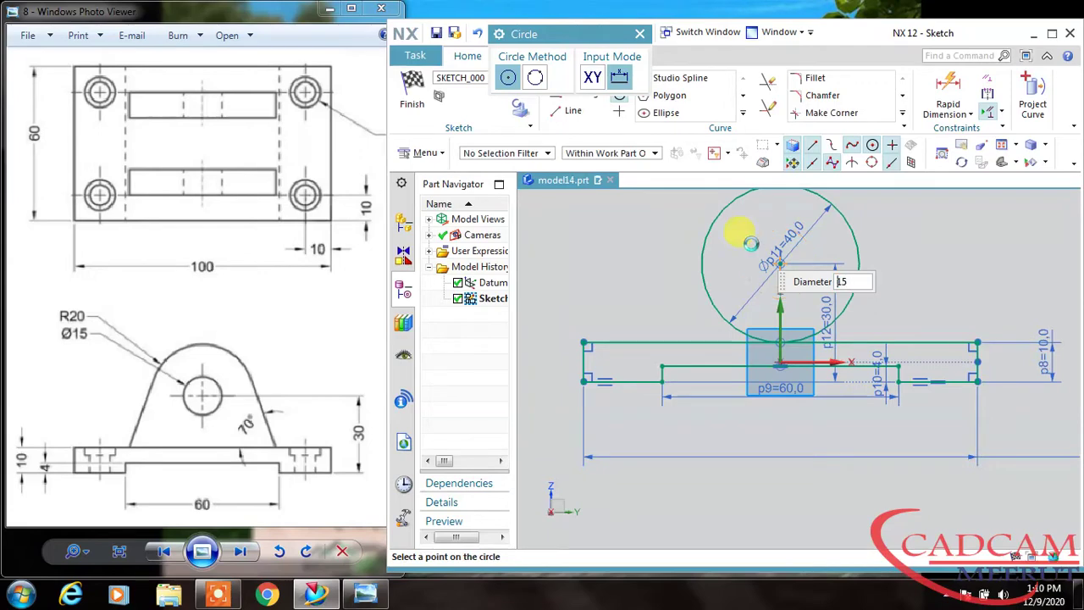
key("Return")
key("Escape")
key("Escape")
Step: Sketch a slanted line about 30 mm long, tangent to the 40 mm circle's left side and ending on the base's top edge
left_click(576, 113)
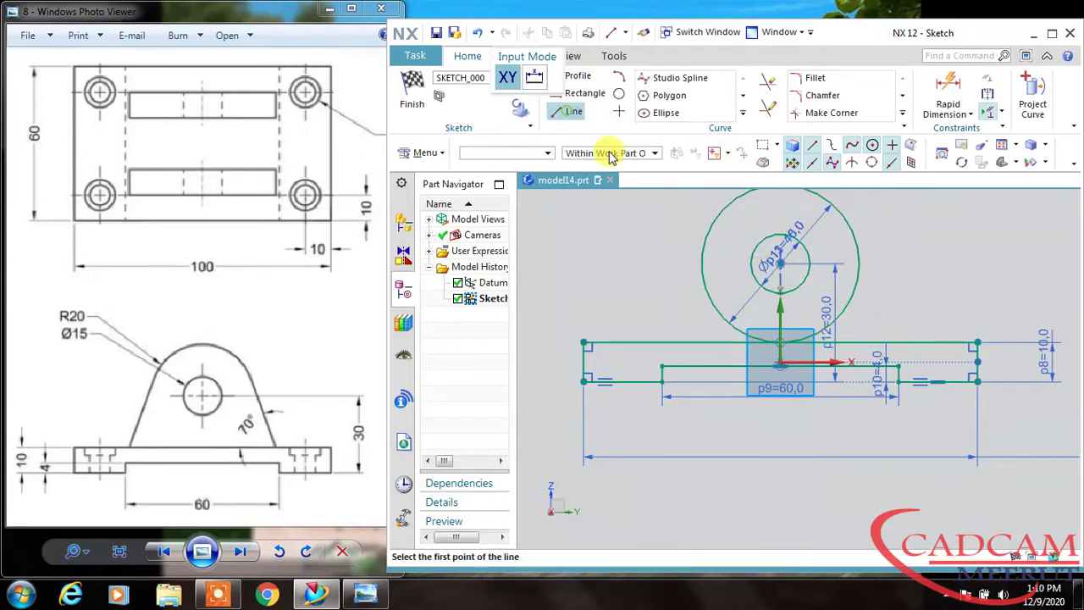
left_click(701, 227)
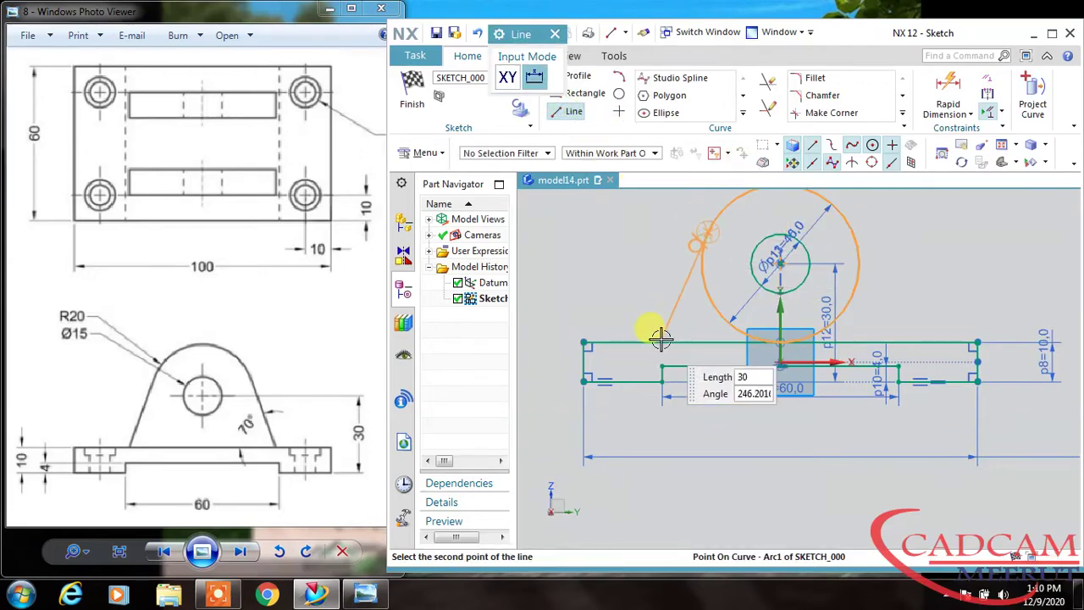
left_click(784, 398)
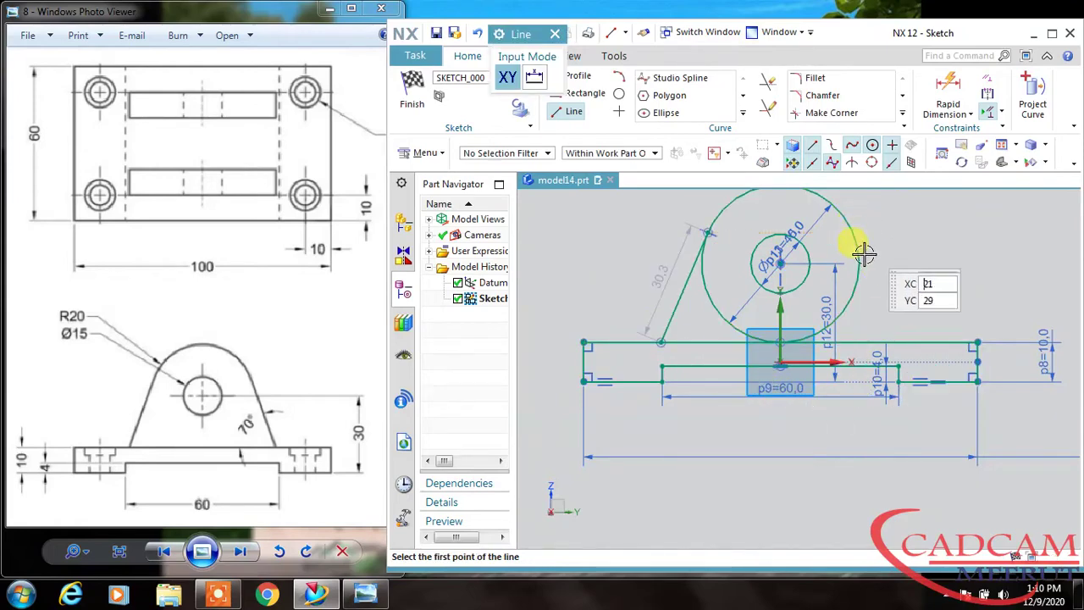
key("Escape")
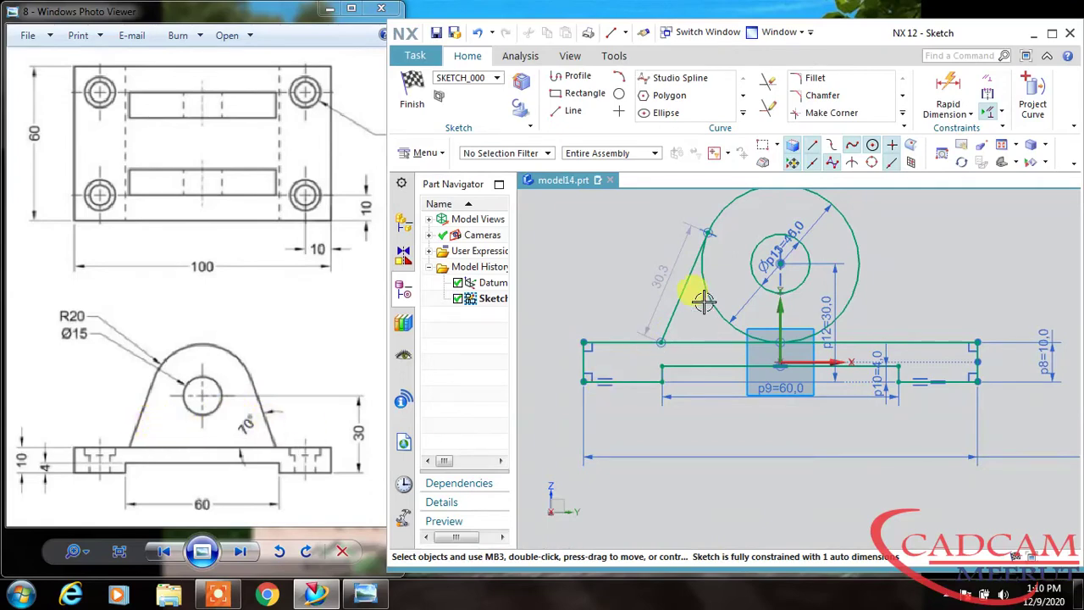
Step: Add an angular dimension between the slanted line and the base's top edge and set it to 70 degrees
left_click(947, 92)
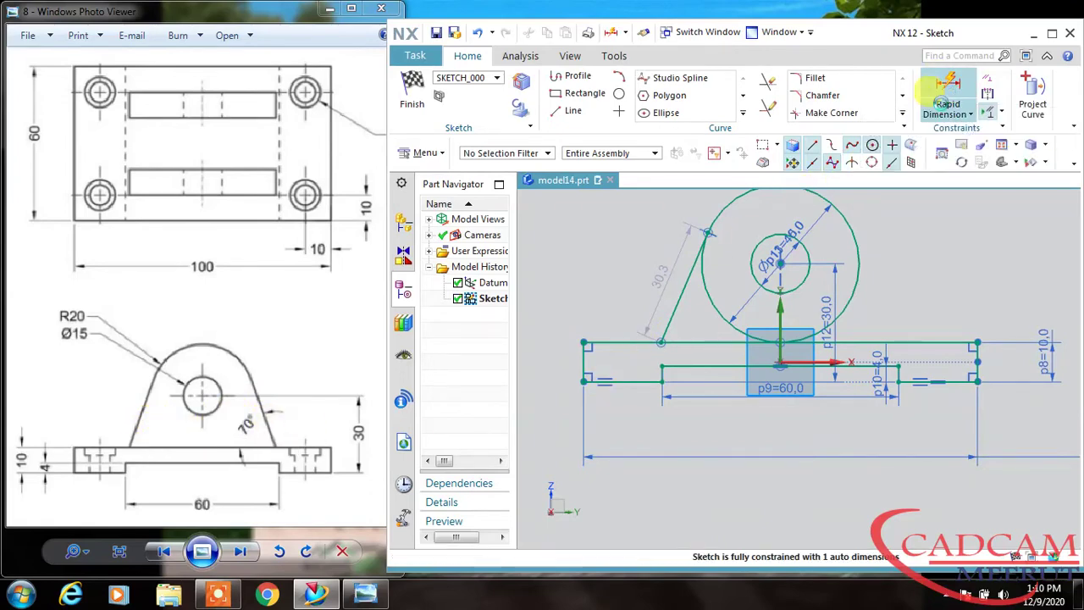
left_click(660, 242)
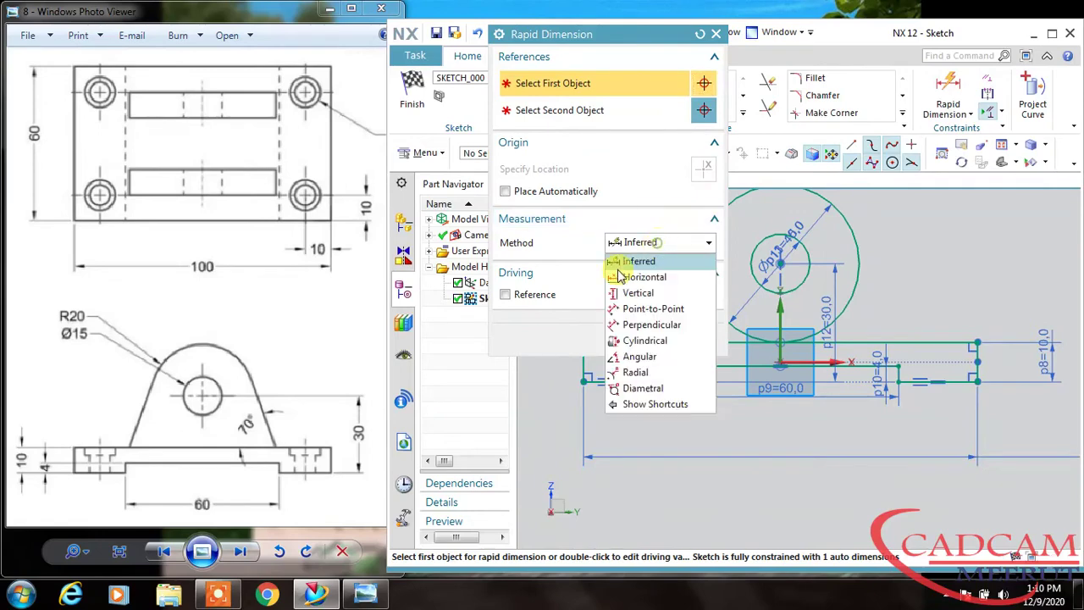
left_click(640, 356)
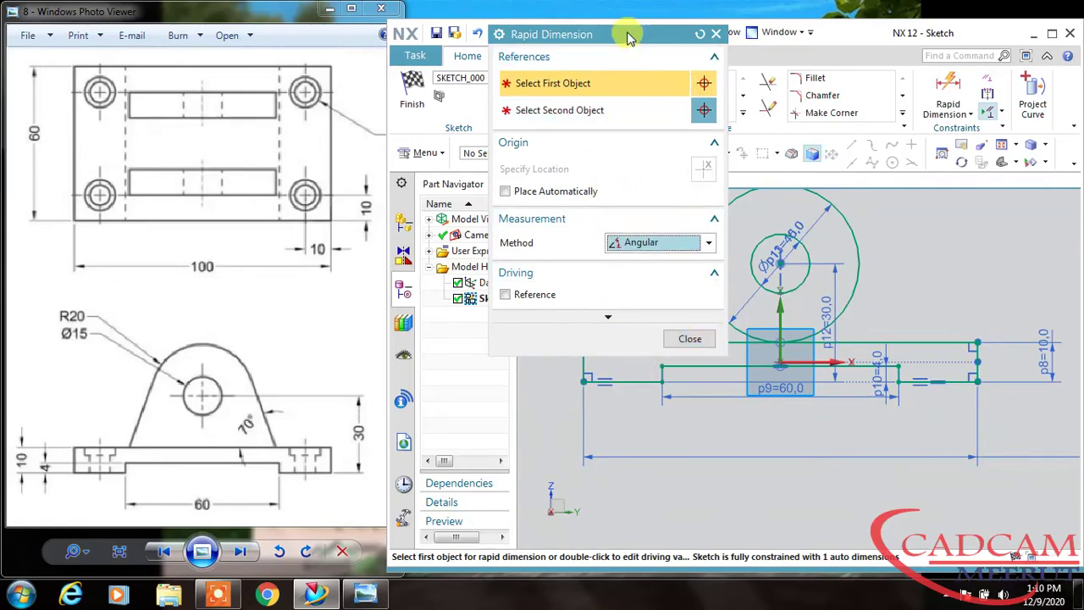
left_click_drag(629, 38, 494, 34)
left_click(685, 296)
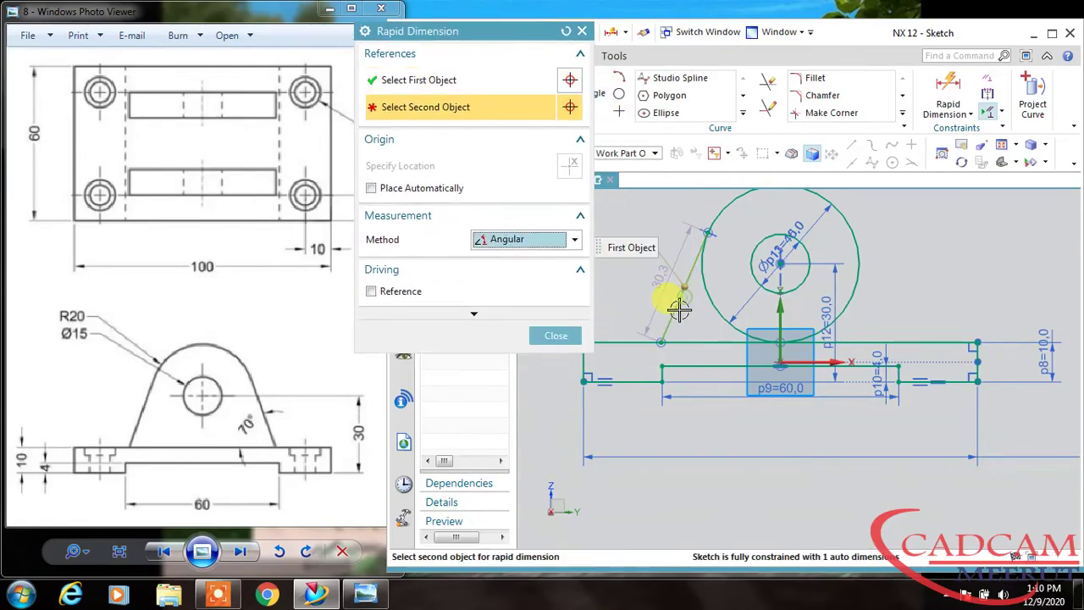
left_click(695, 337)
left_click(696, 327)
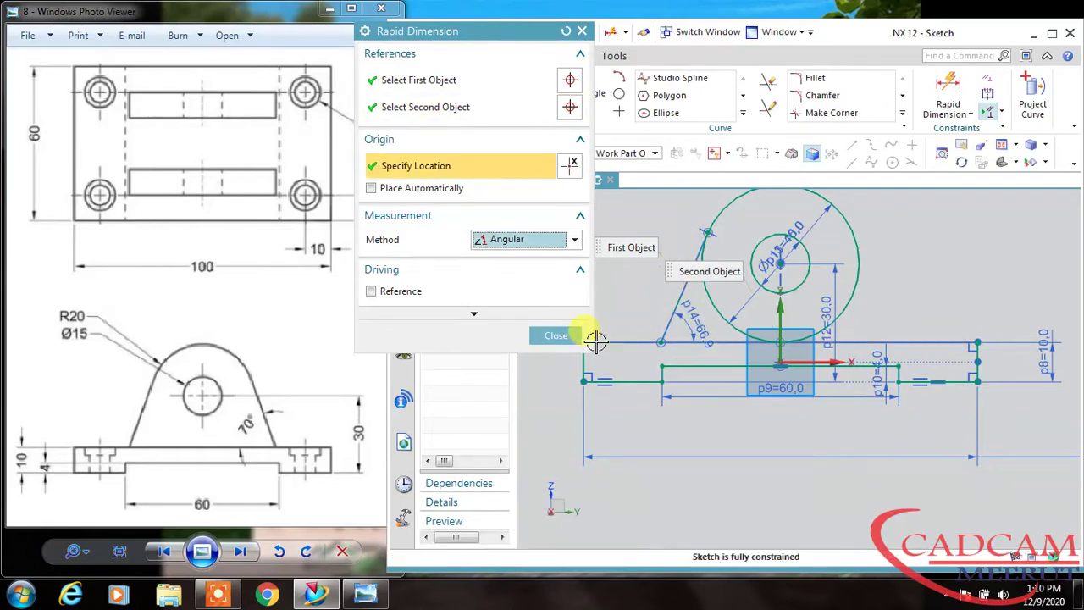
type("70")
key("Return")
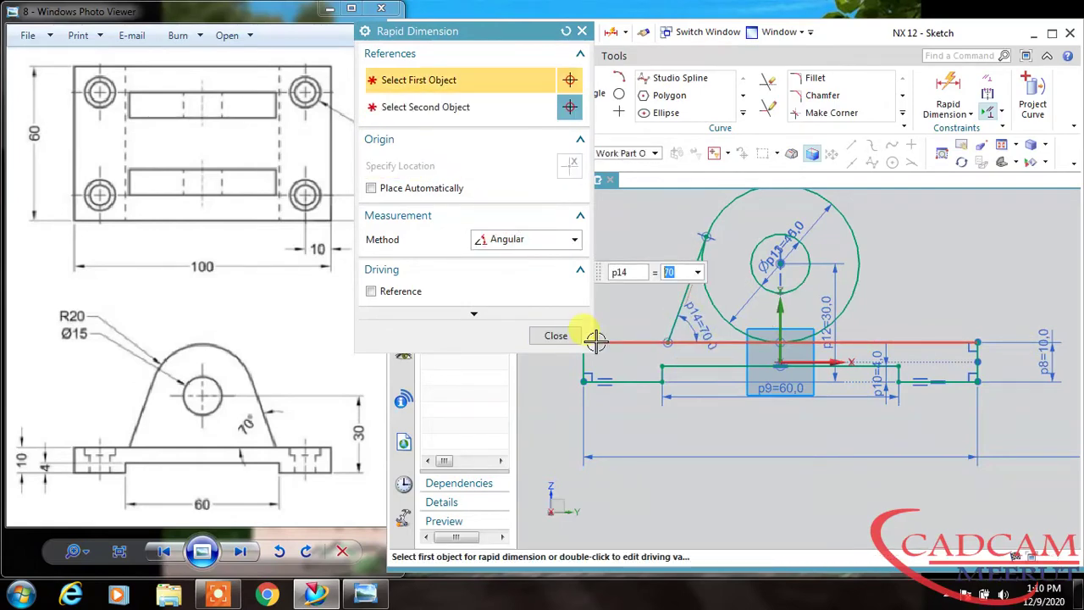
left_click(556, 339)
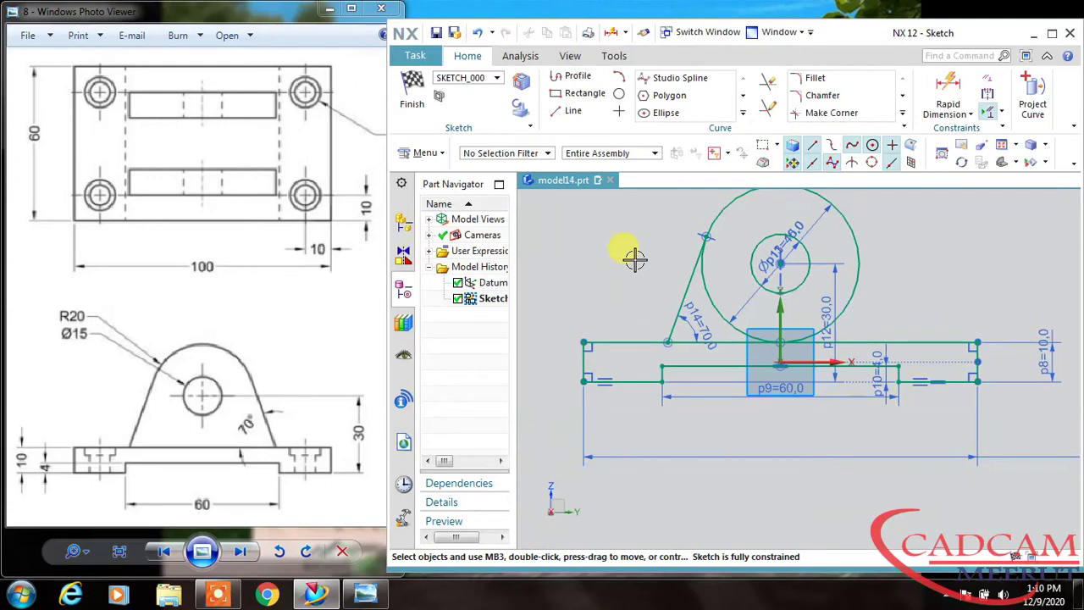
Step: Mirror the slanted tangent line about the sketch's vertical axis
left_click(688, 264)
left_click(743, 113)
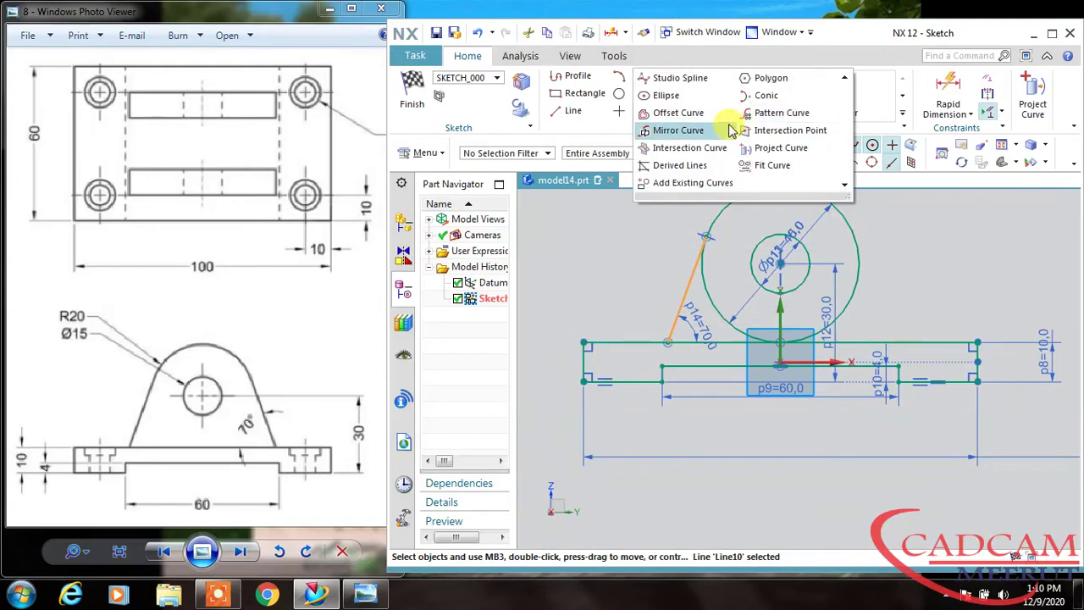
left_click(682, 130)
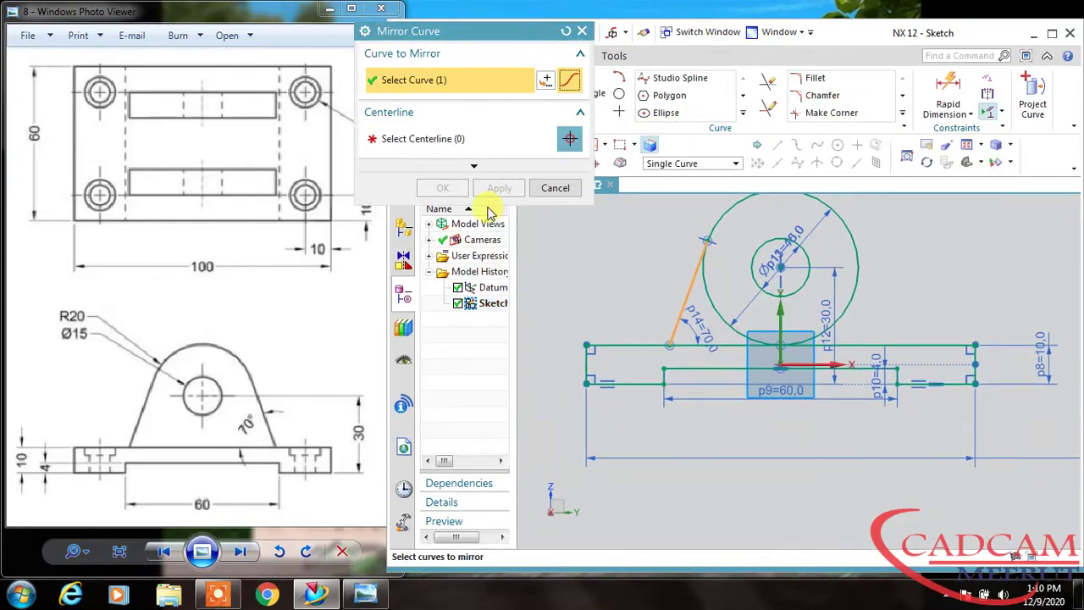
left_click(438, 143)
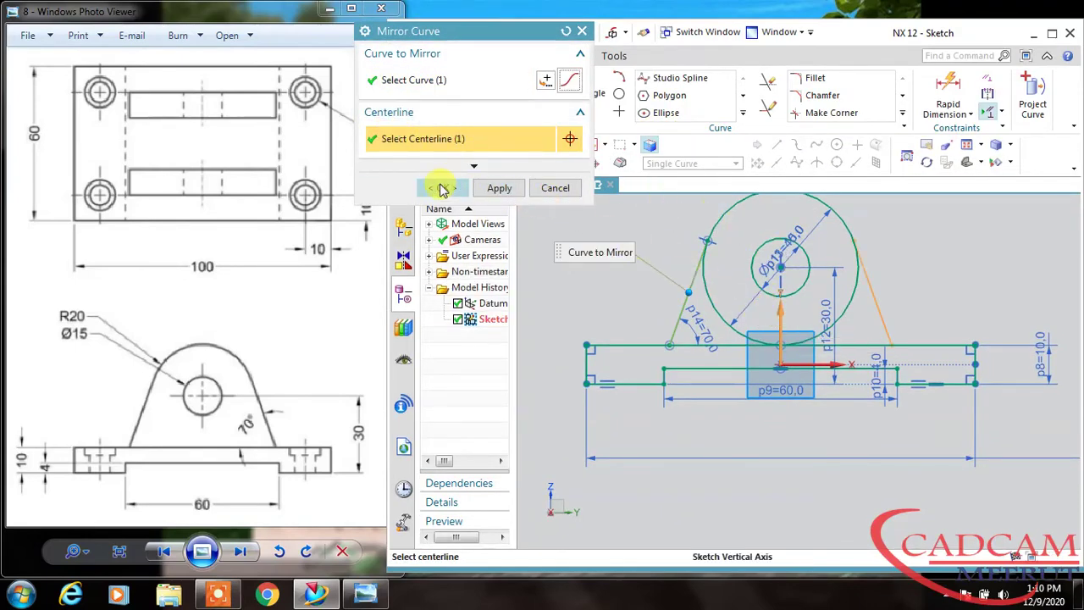
left_click(441, 188)
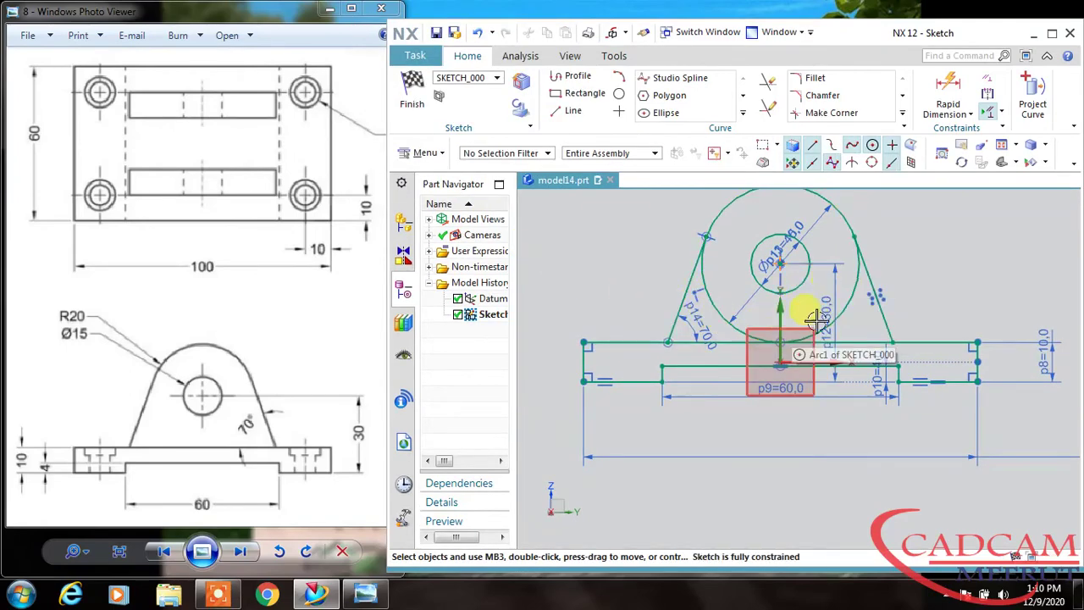
Step: Trim away the lower arc of the 40 mm circle between the two slanted lines
left_click(768, 81)
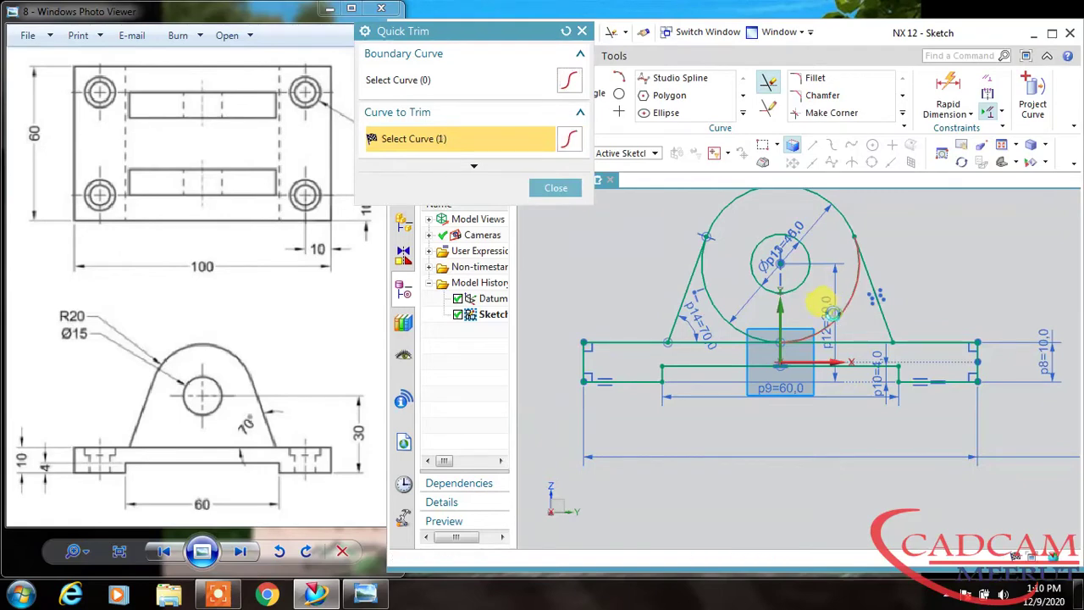
left_click(832, 313)
left_click(730, 330)
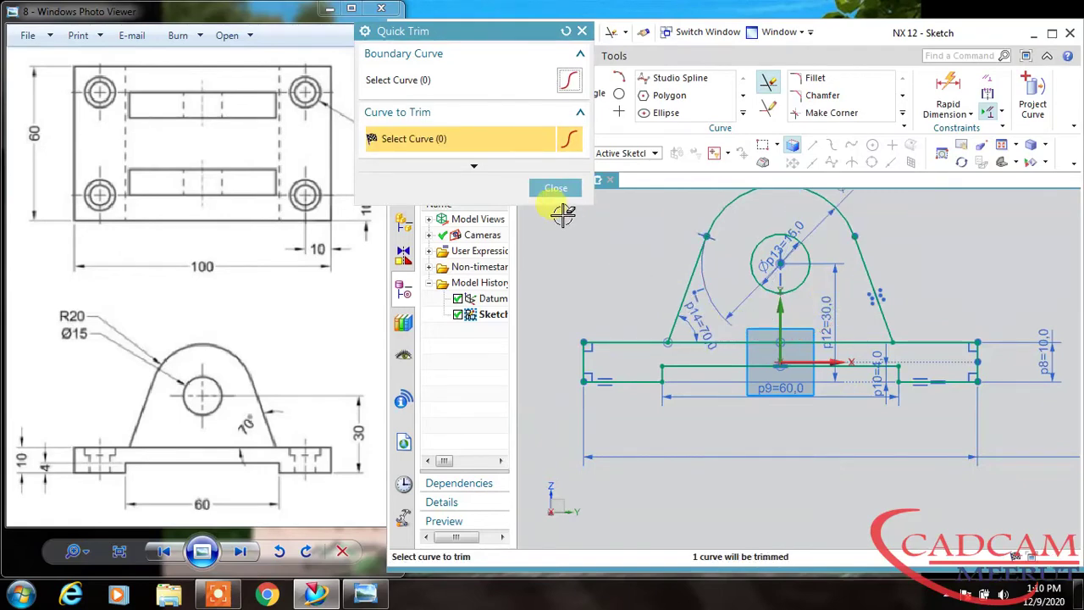
left_click(556, 188)
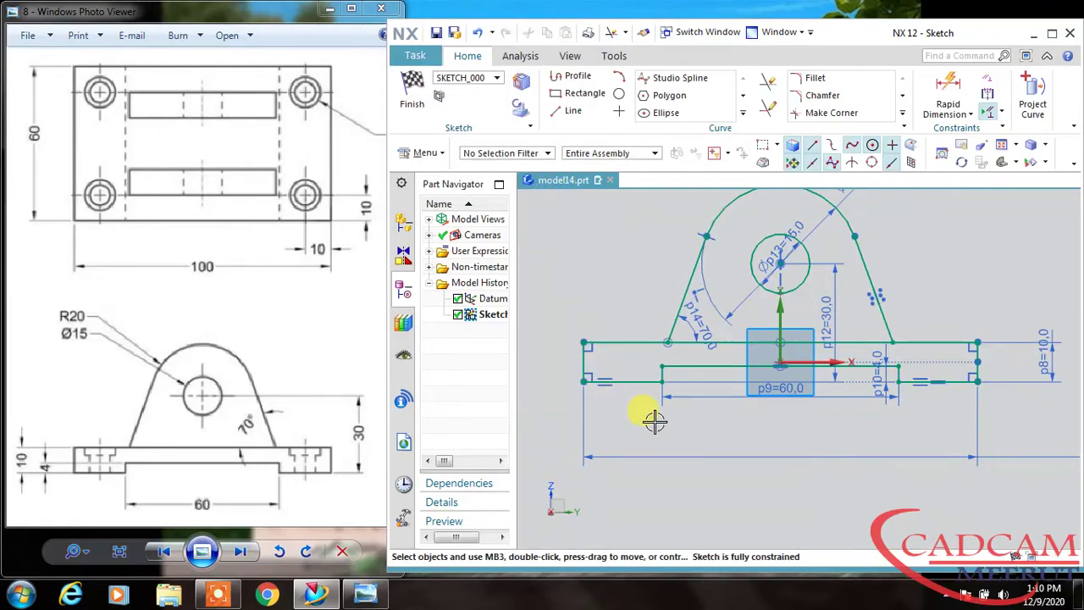
Step: Close the lug's outline with a line along the base's top edge, joining the lower ends of the two slanted lines
left_click(563, 111)
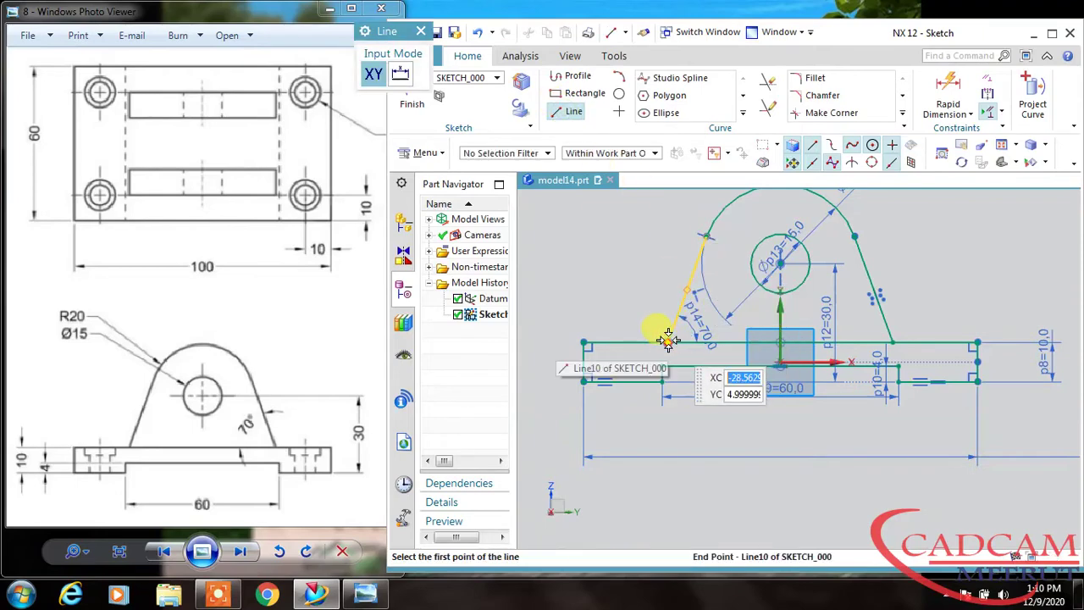
left_click(669, 342)
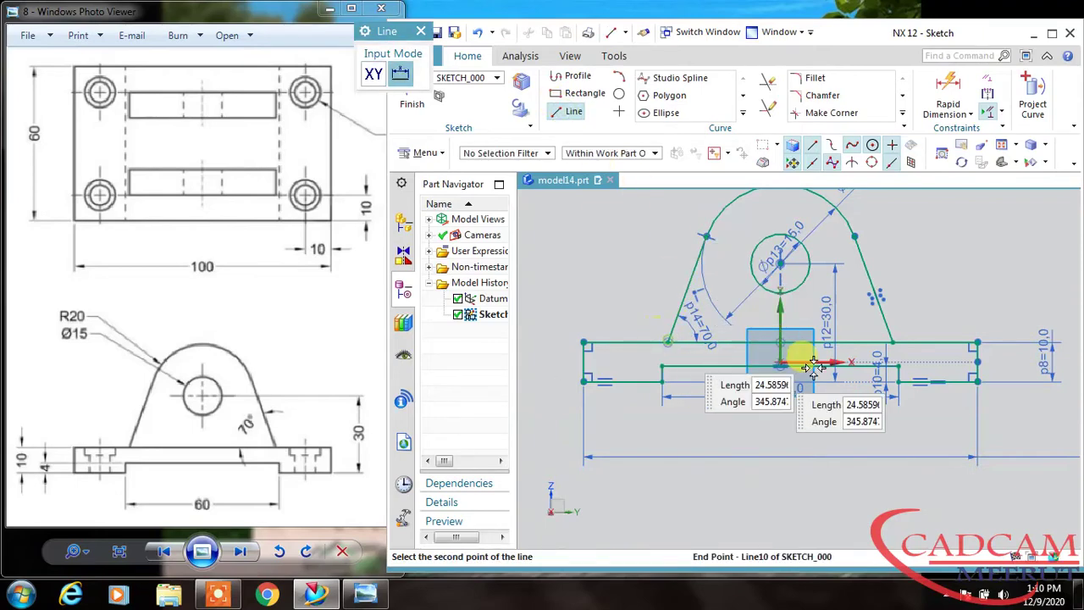
left_click(894, 340)
left_click(947, 347)
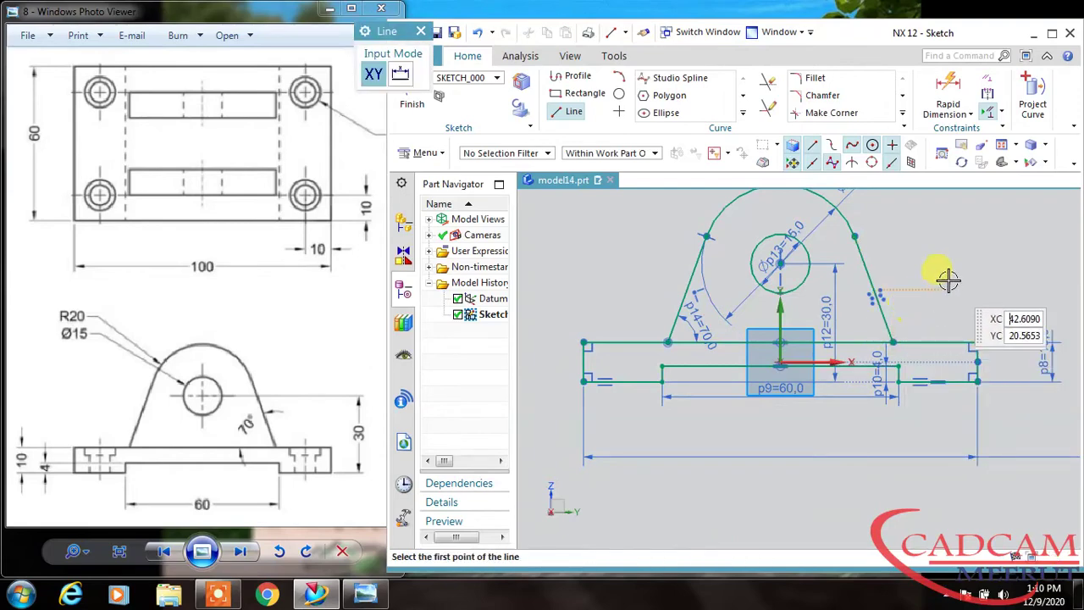
key("Escape")
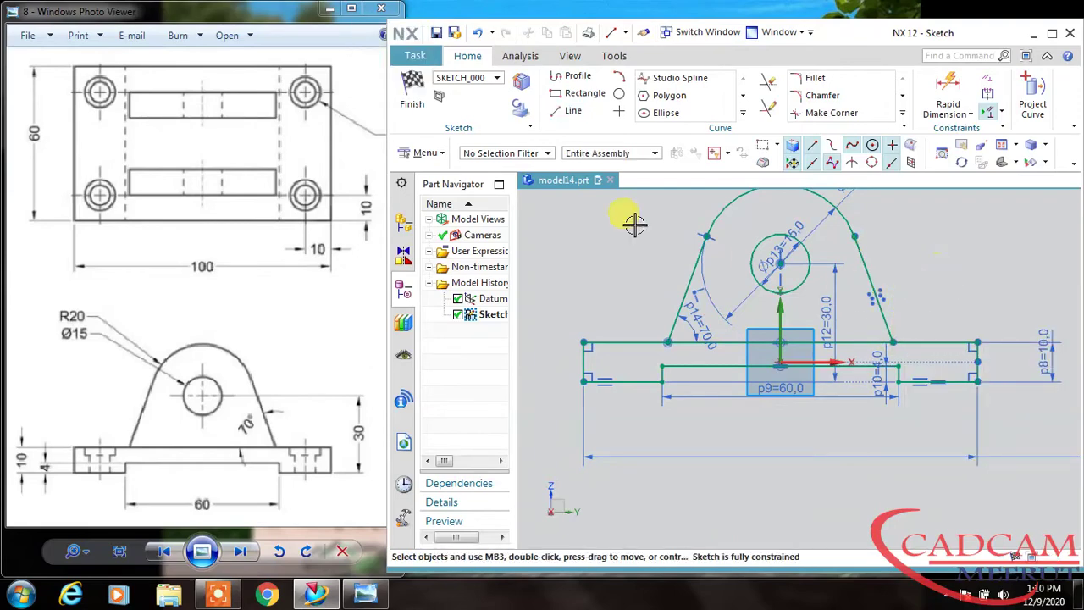
Step: Finish the front-view sketch and return to modelling, with the reference drawing in view
left_click(415, 83)
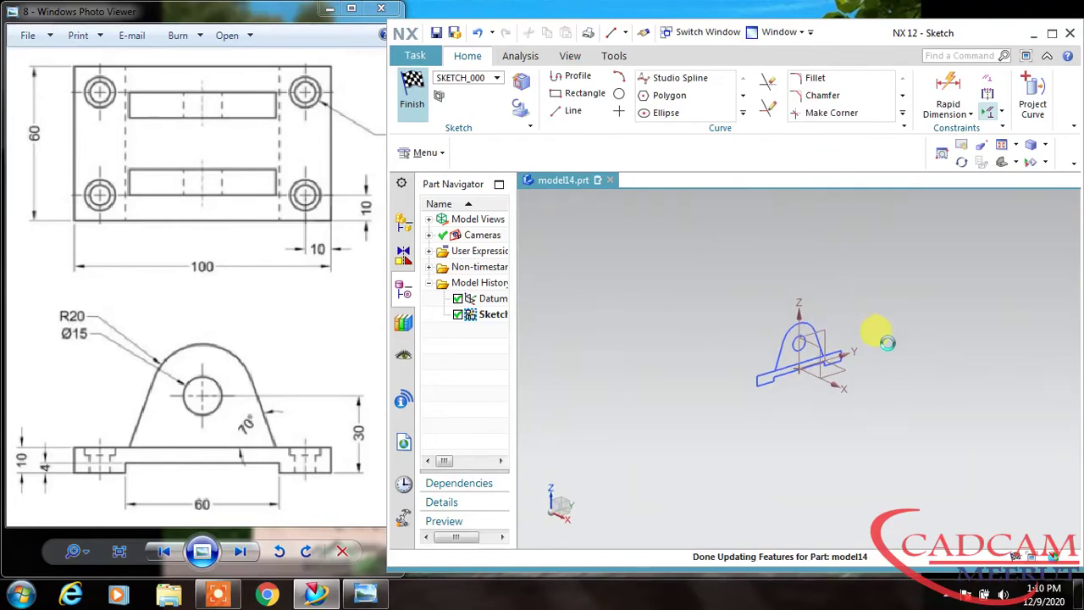
scroll(707, 375, "up", 5)
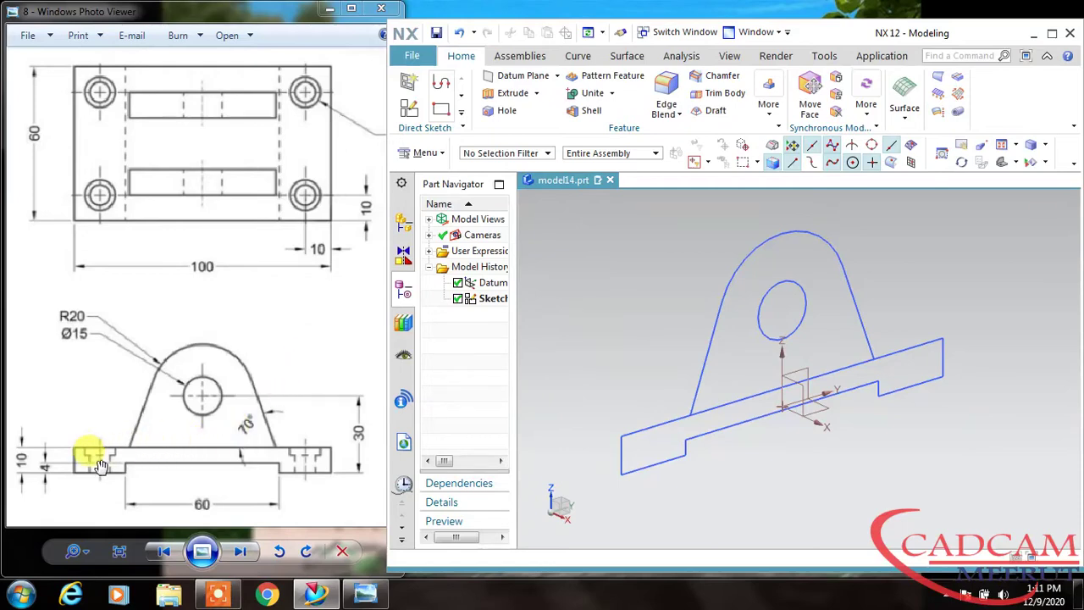
left_click_drag(198, 365, 195, 378)
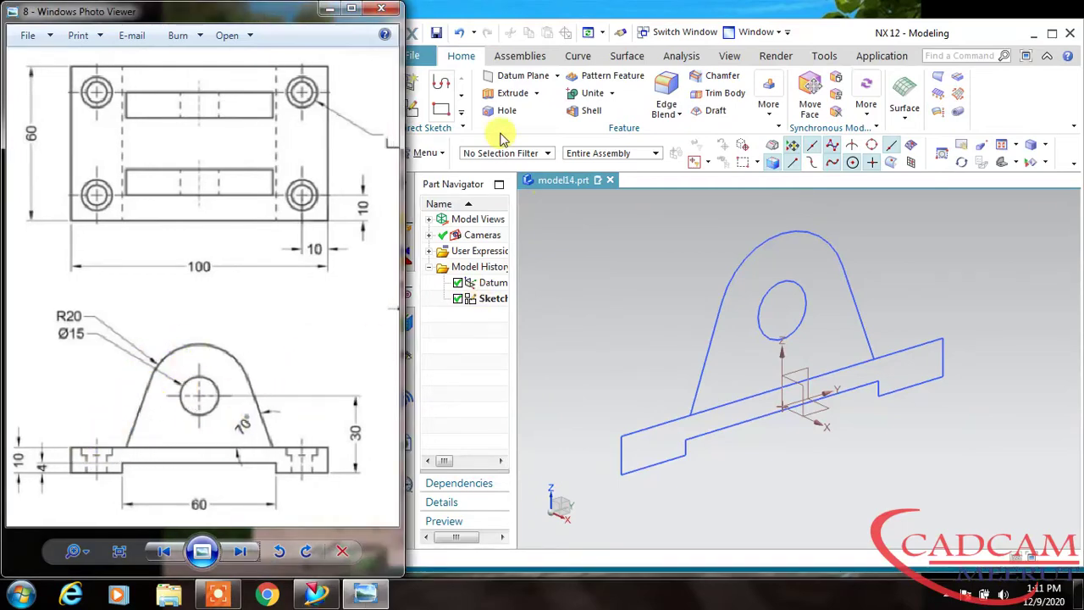
Step: Extrude the notched base outline as connected curves by a symmetric distance of 30 mm
left_click(495, 92)
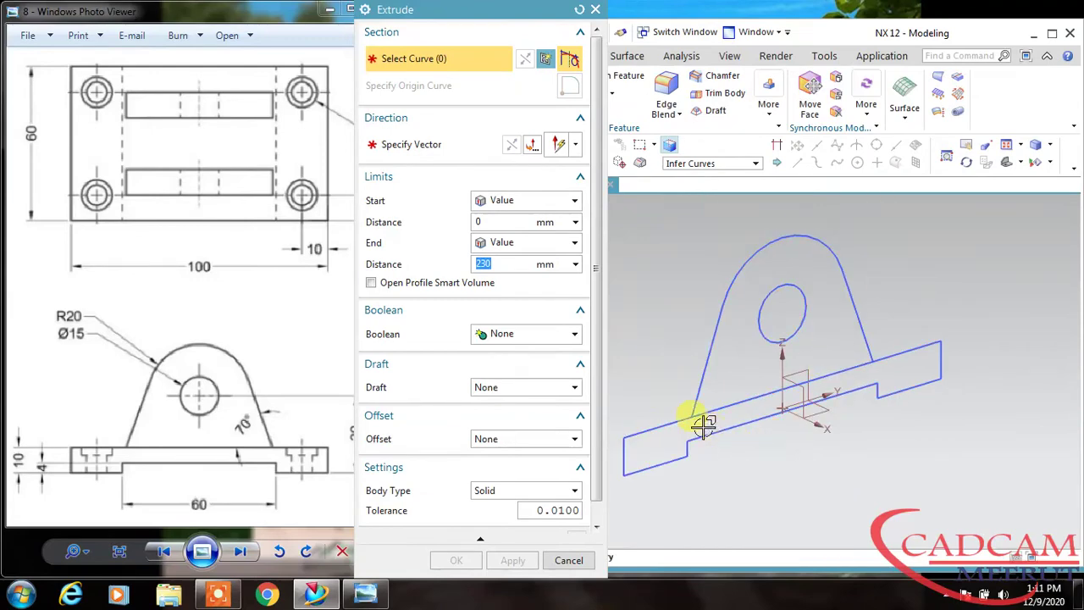
left_click(716, 163)
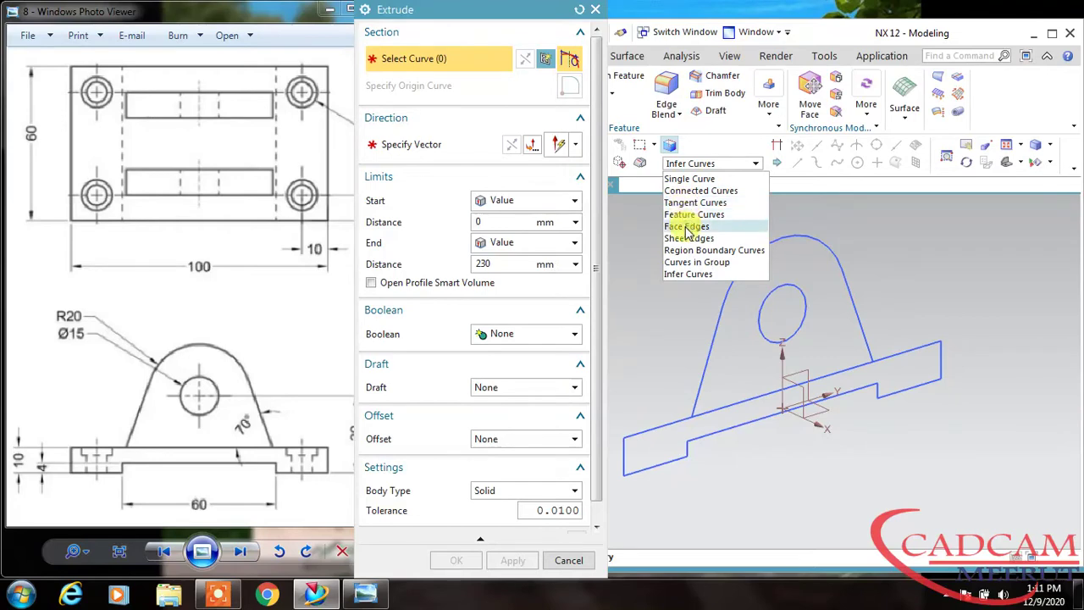
left_click(706, 190)
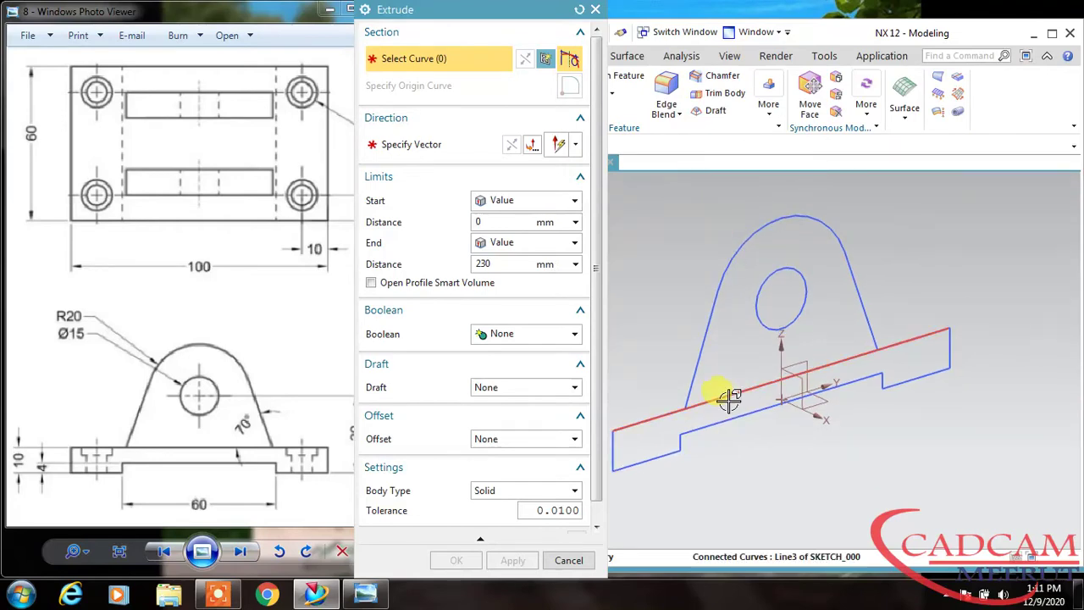
left_click(729, 401)
scroll(839, 390, "down", 3)
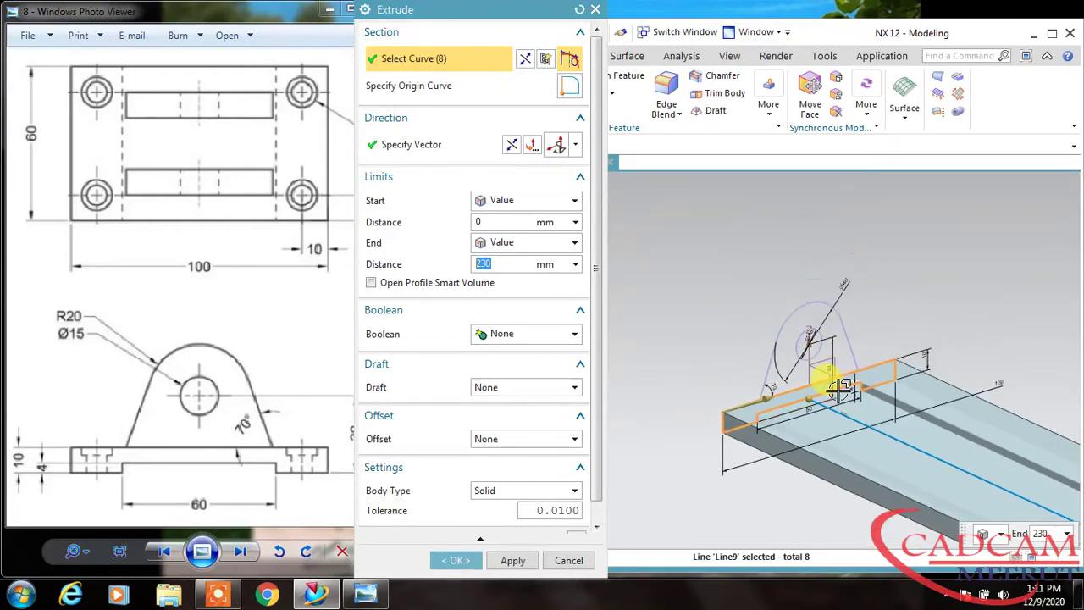
scroll(839, 391, "down", 2)
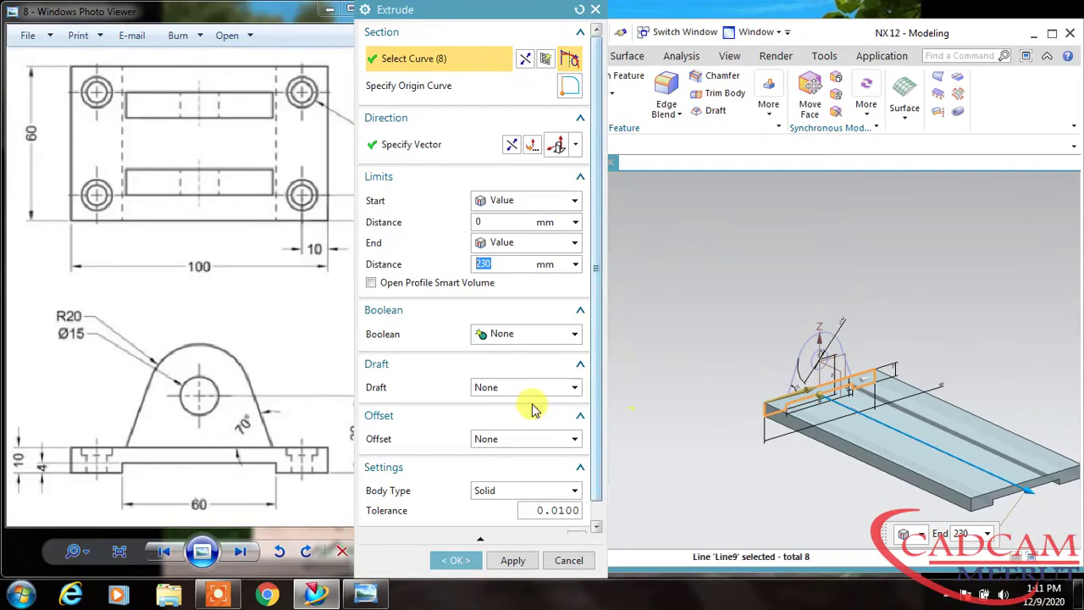
left_click(514, 205)
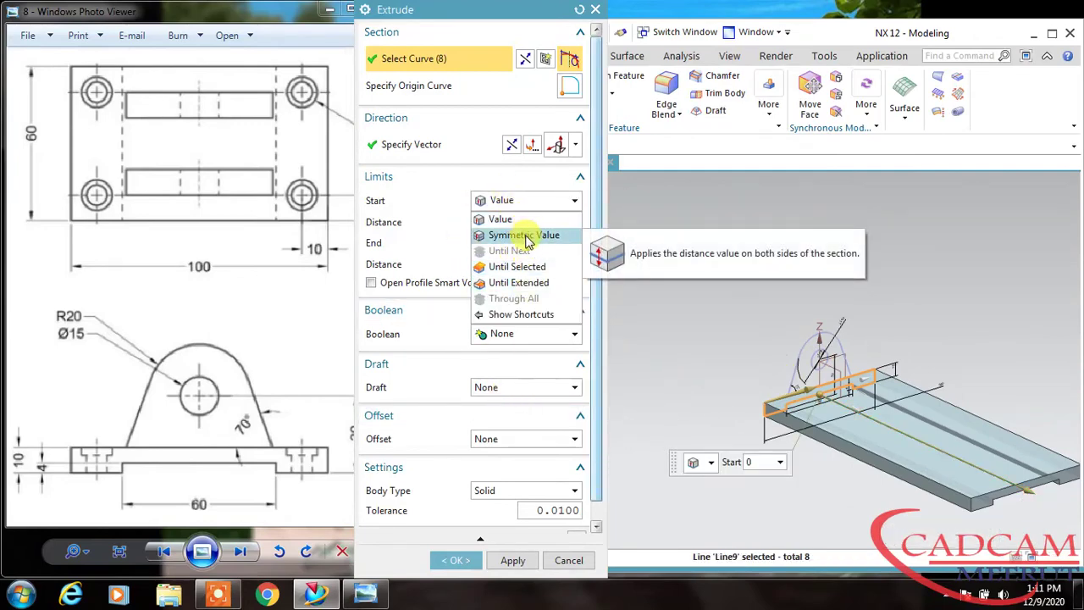
left_click(525, 236)
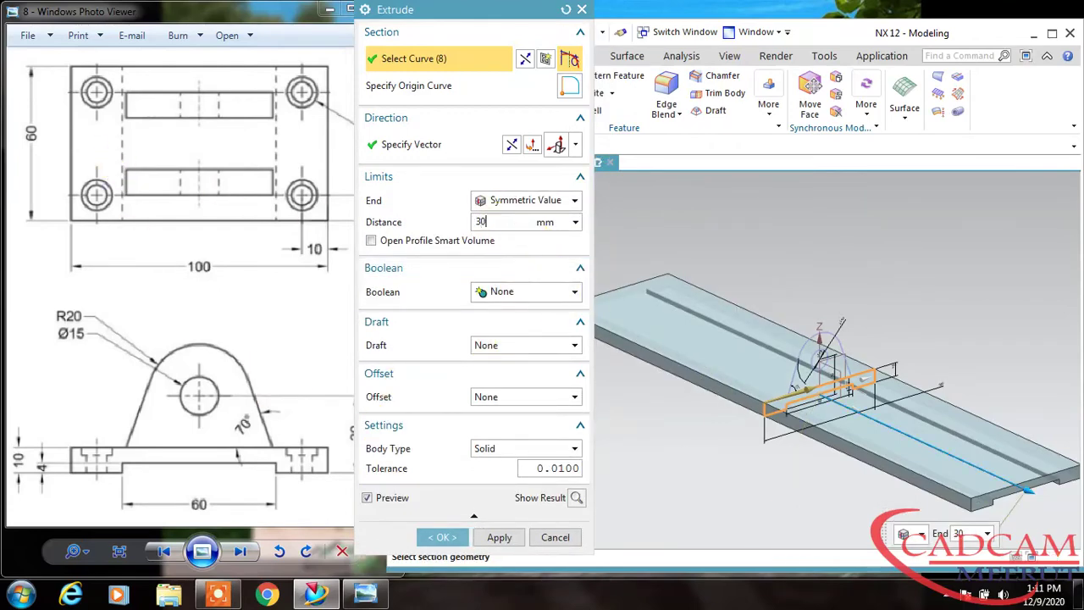
key("Return")
left_click(444, 537)
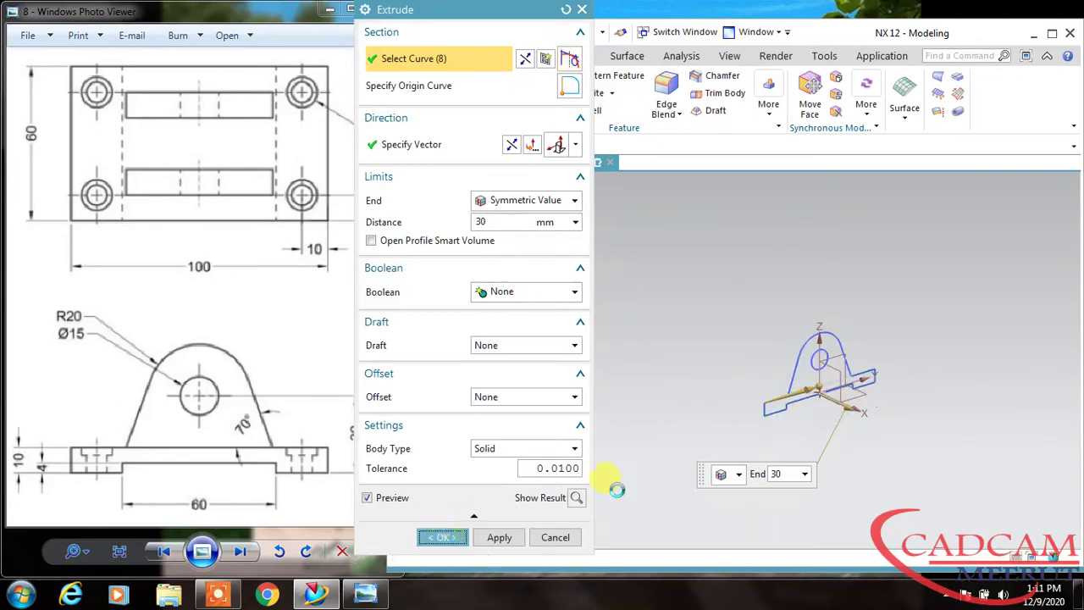
mouse_move(907, 411)
middle_mouse_down()
mouse_move(927, 428)
mouse_move(910, 416)
mouse_move(915, 426)
middle_mouse_up()
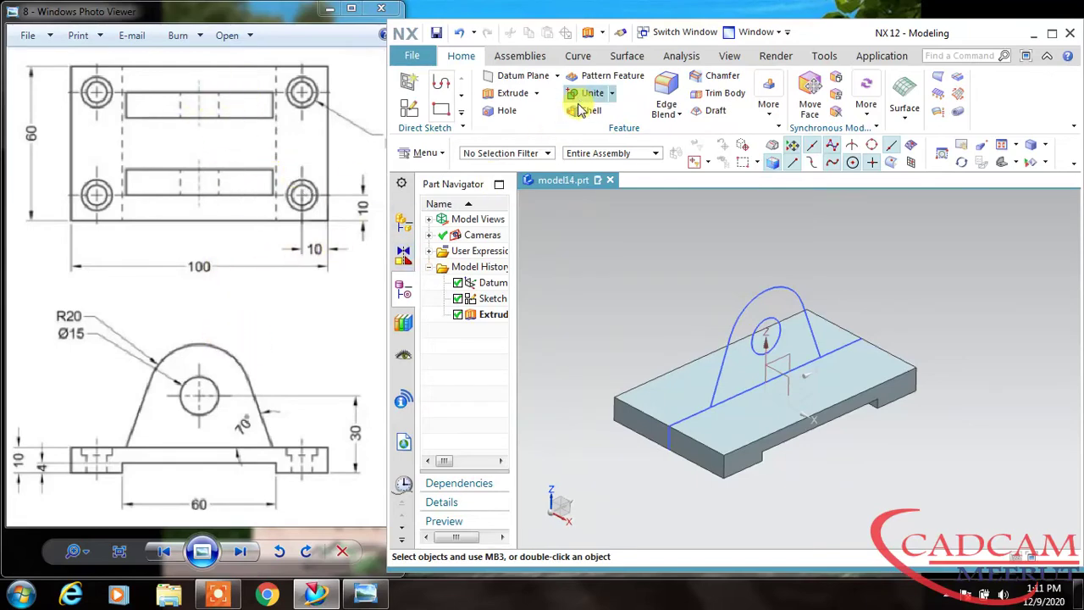
Step: Extrude the lug outline with its 15 mm hole by a symmetric distance of 20 mm as a separate body
left_click(509, 93)
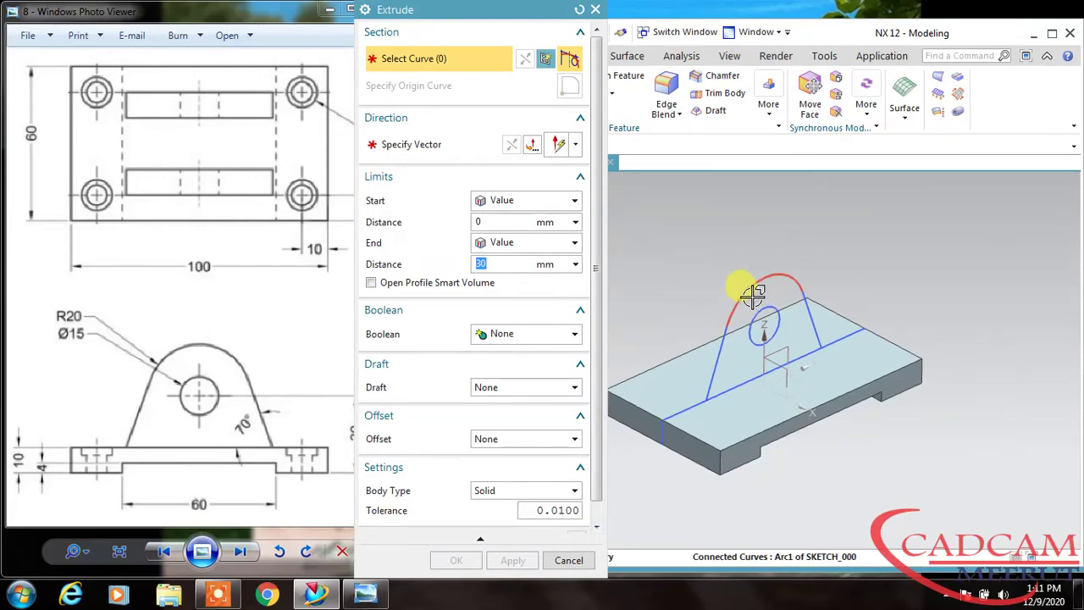
left_click(755, 289)
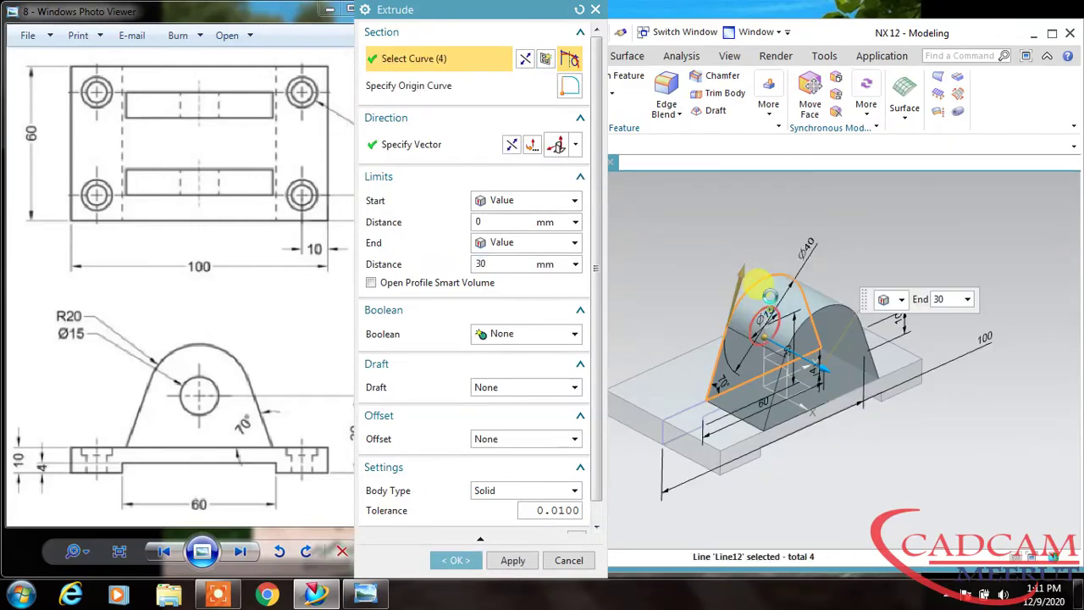
left_click(769, 296)
left_click(550, 243)
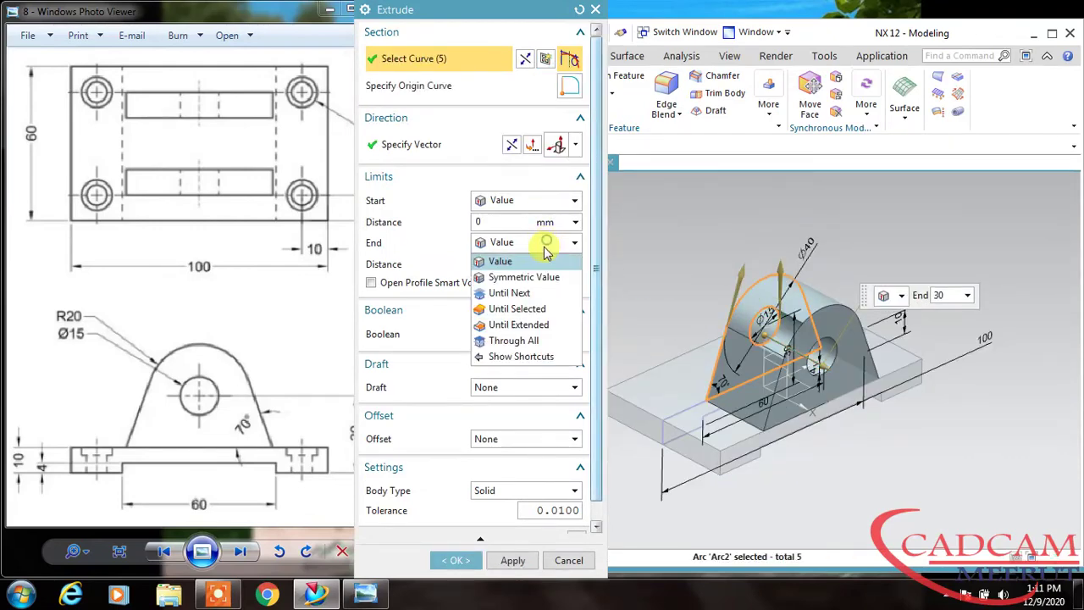
left_click(542, 277)
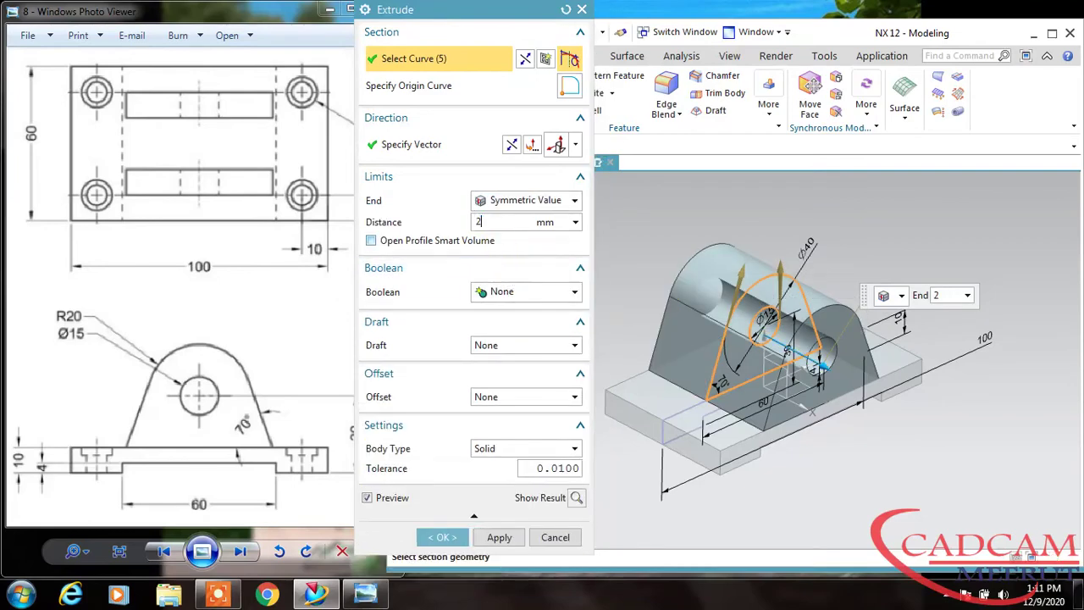
key("Return")
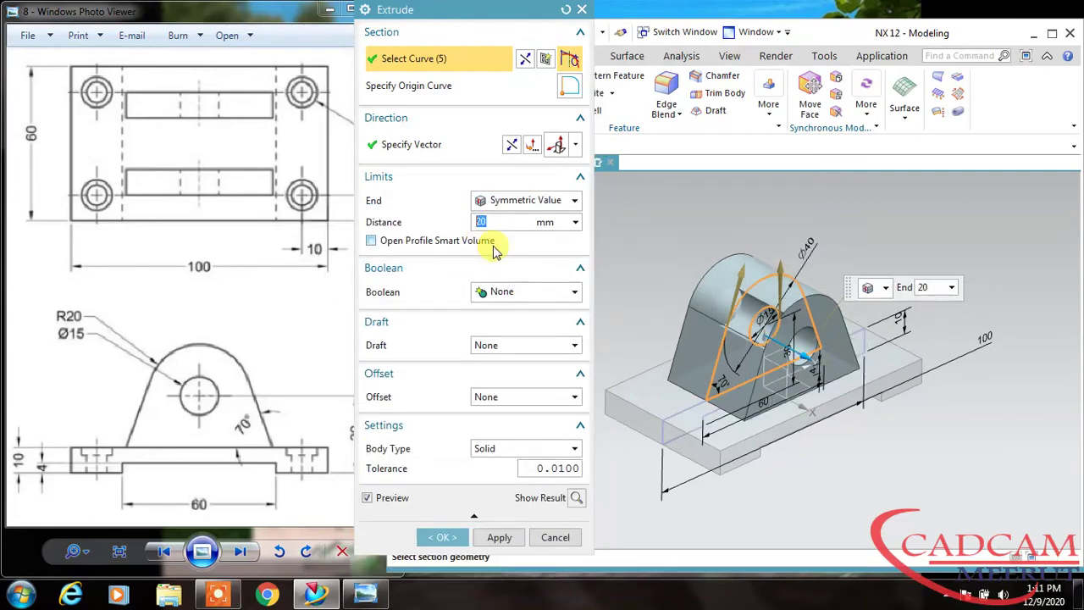
left_click(499, 537)
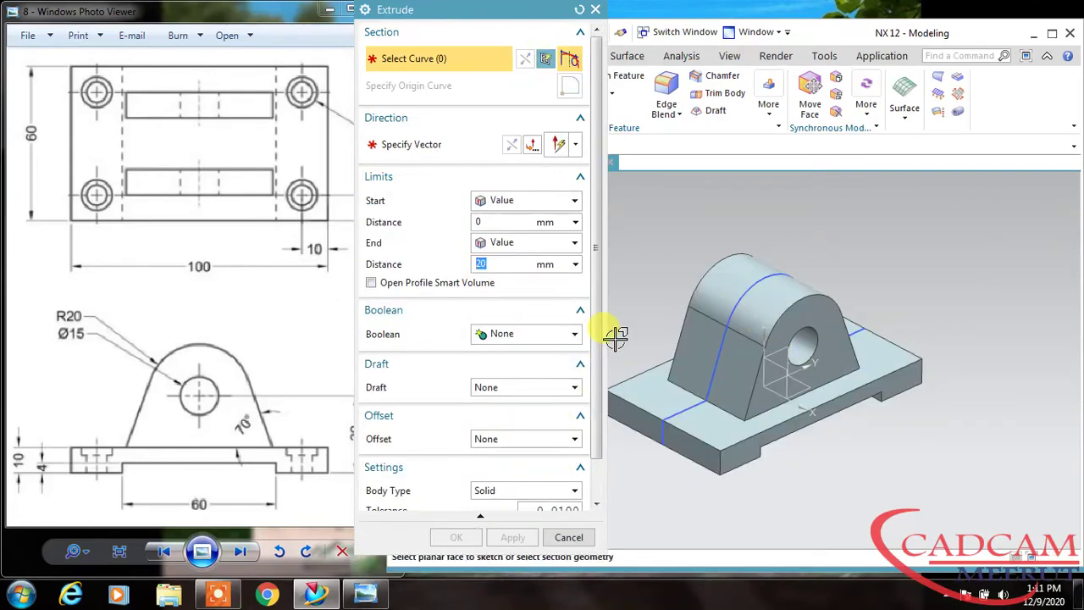
Step: Extrude the lug outline alone by a symmetric 10 mm and subtract it from the lug body to split it into two ears
left_click(753, 283)
left_click(834, 288)
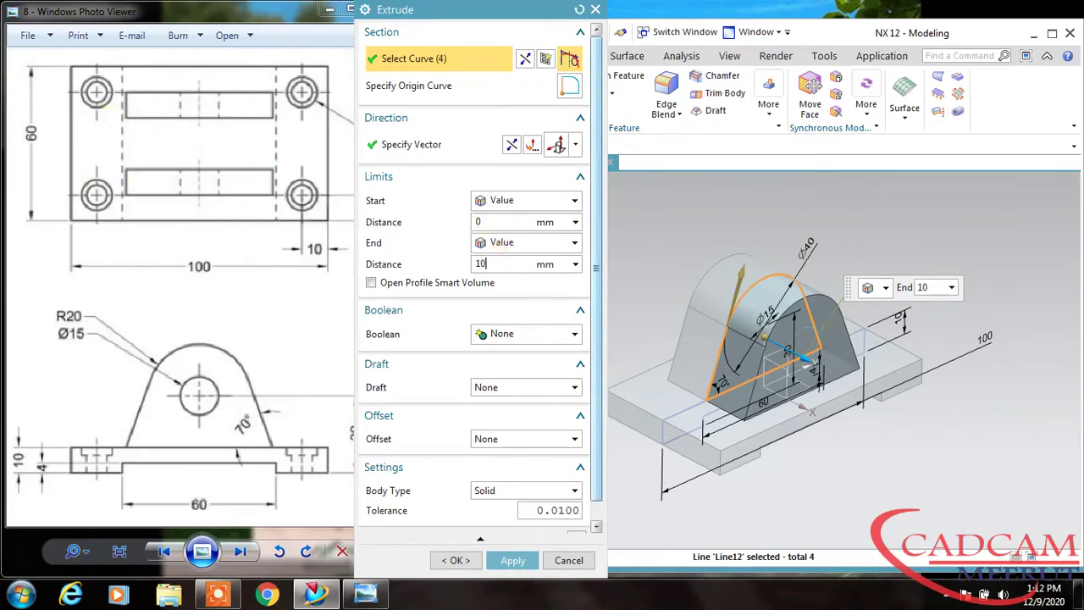
left_click(515, 245)
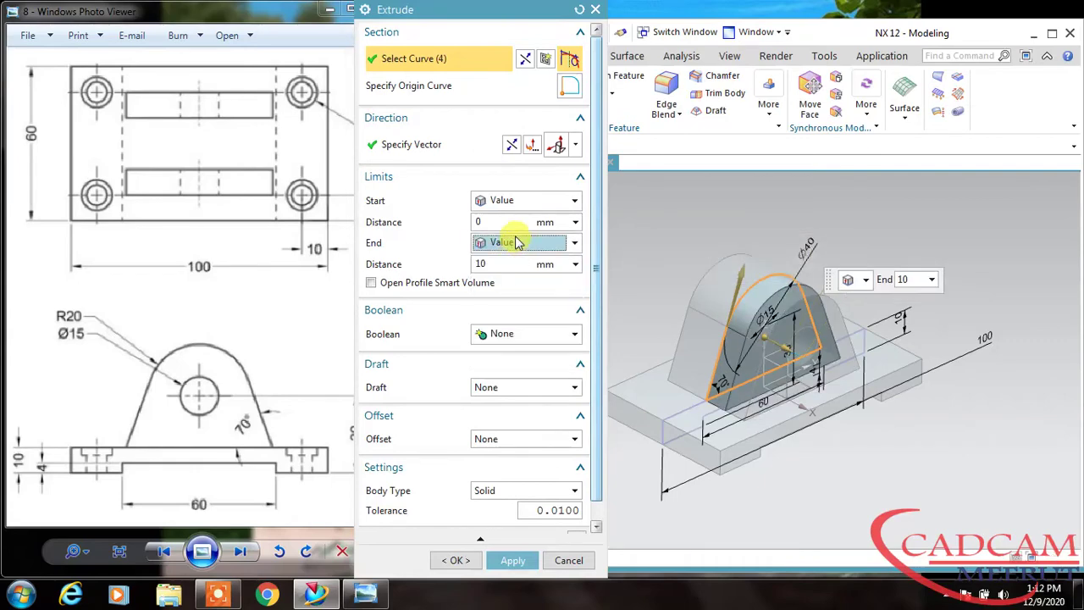
left_click(517, 244)
left_click(527, 276)
left_click(518, 292)
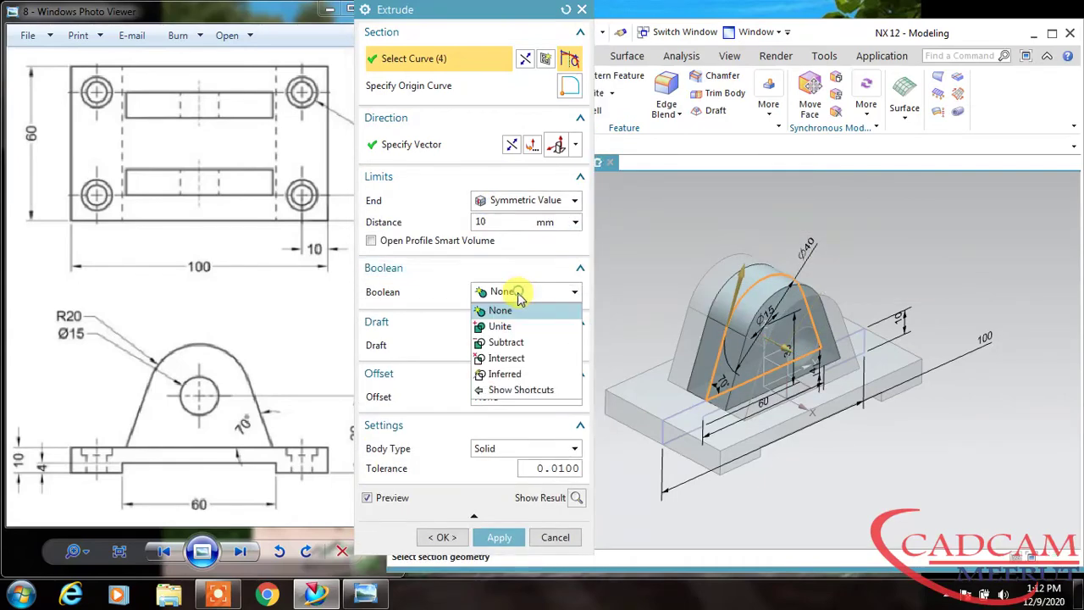
left_click(506, 342)
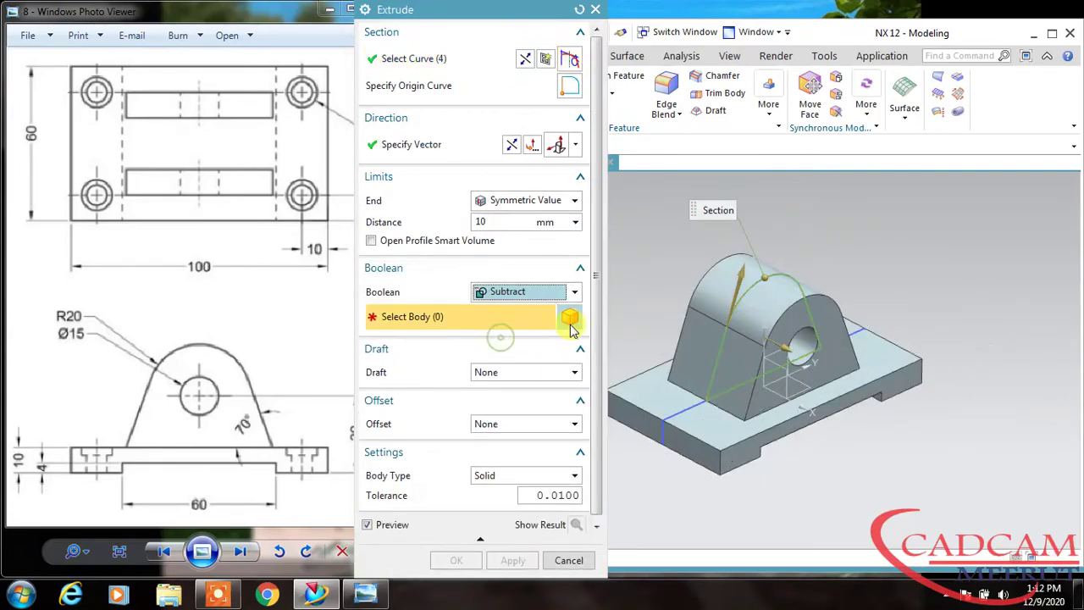
left_click(756, 309)
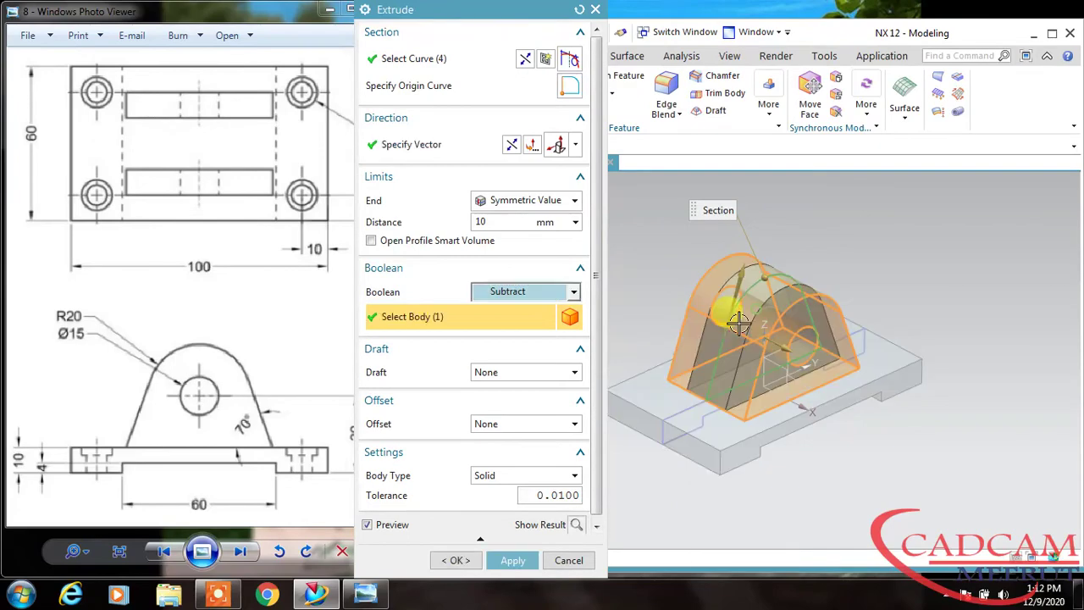
left_click(457, 560)
Step: Hide the front-view sketch of the base and lug
middle_click_drag(871, 412, 927, 266)
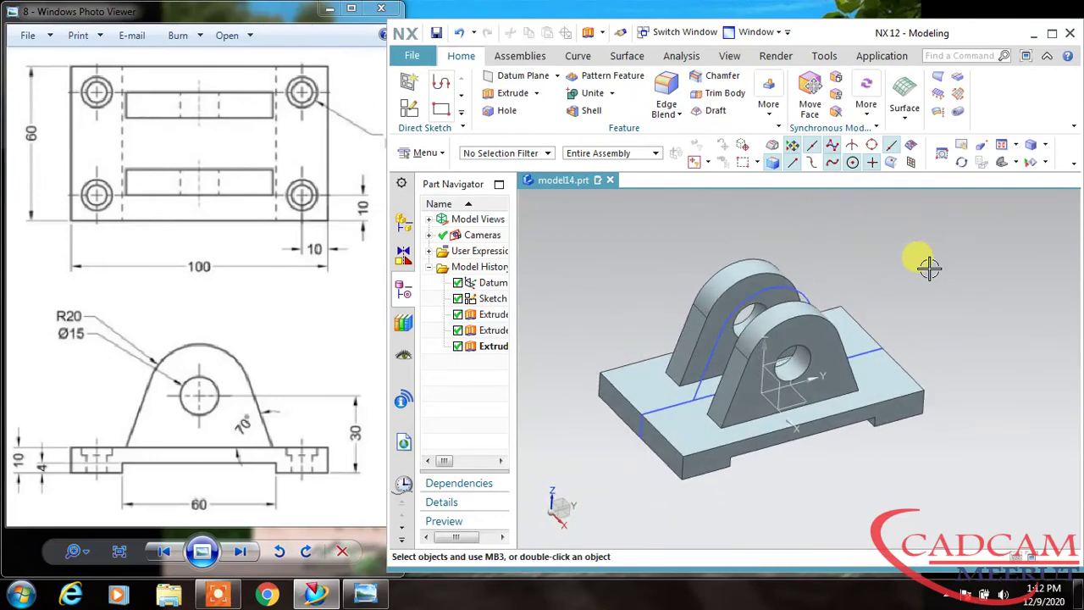
left_click(803, 285)
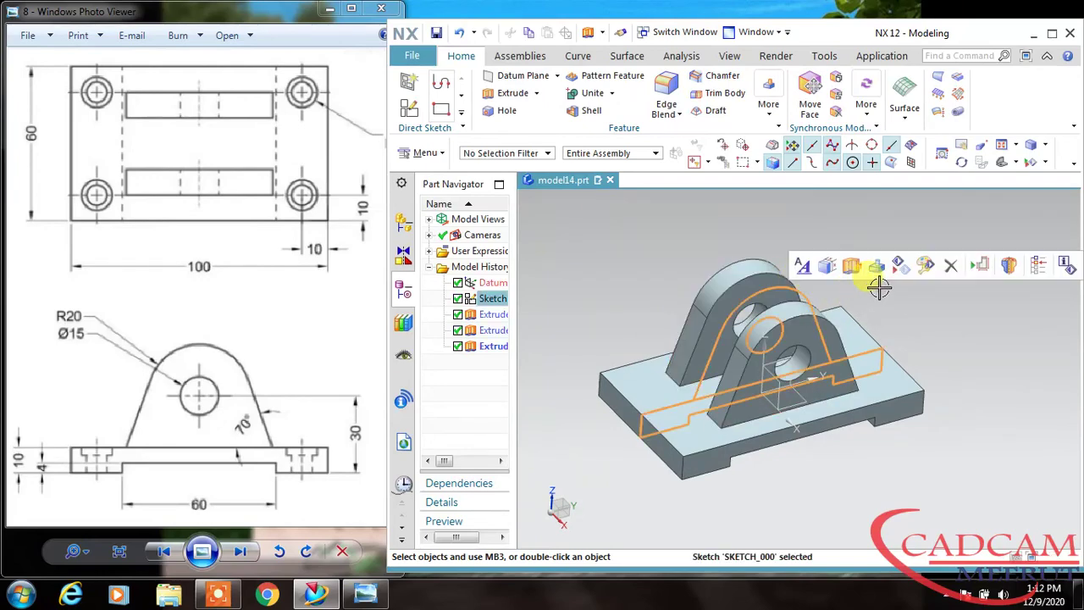
left_click(903, 269)
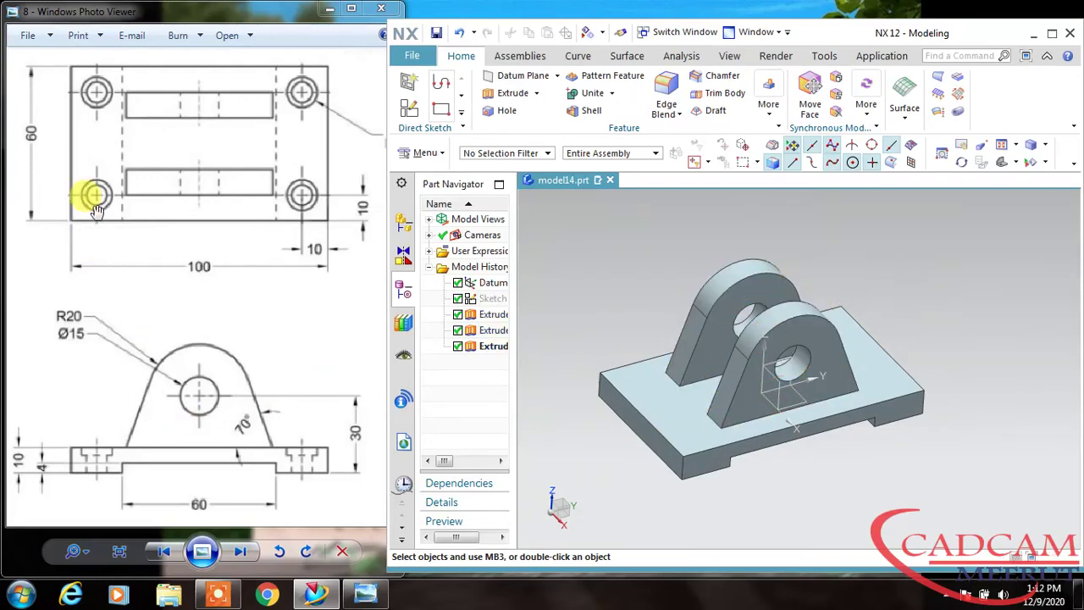
Step: Start a general hole and place its centre on the base's top face near the front corner, about 11 mm and 14 mm from the edges
left_click(195, 205)
left_click_drag(251, 227, 145, 233)
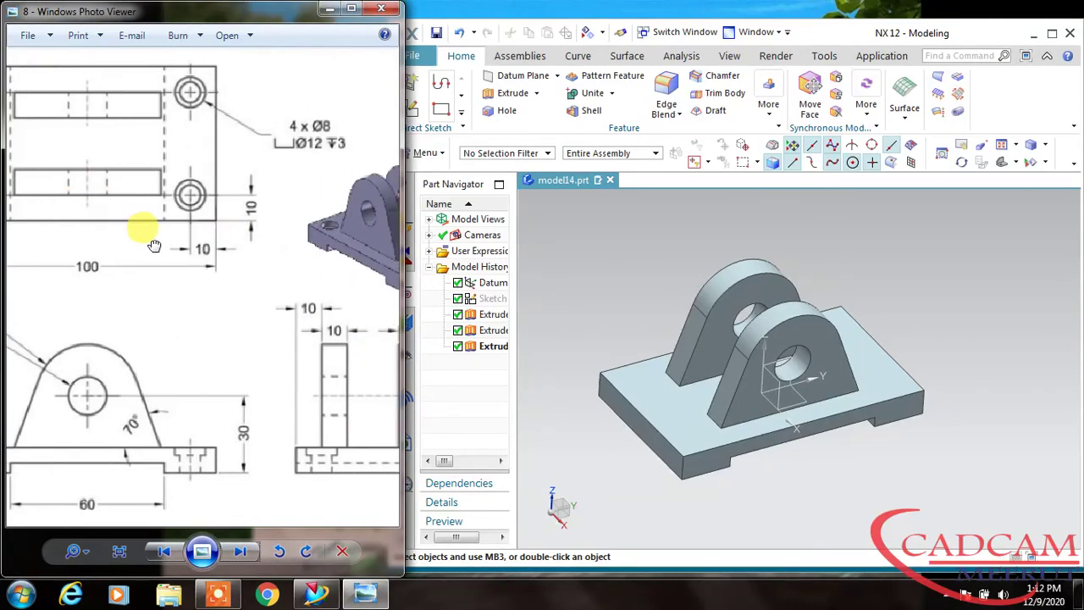
left_click(605, 217)
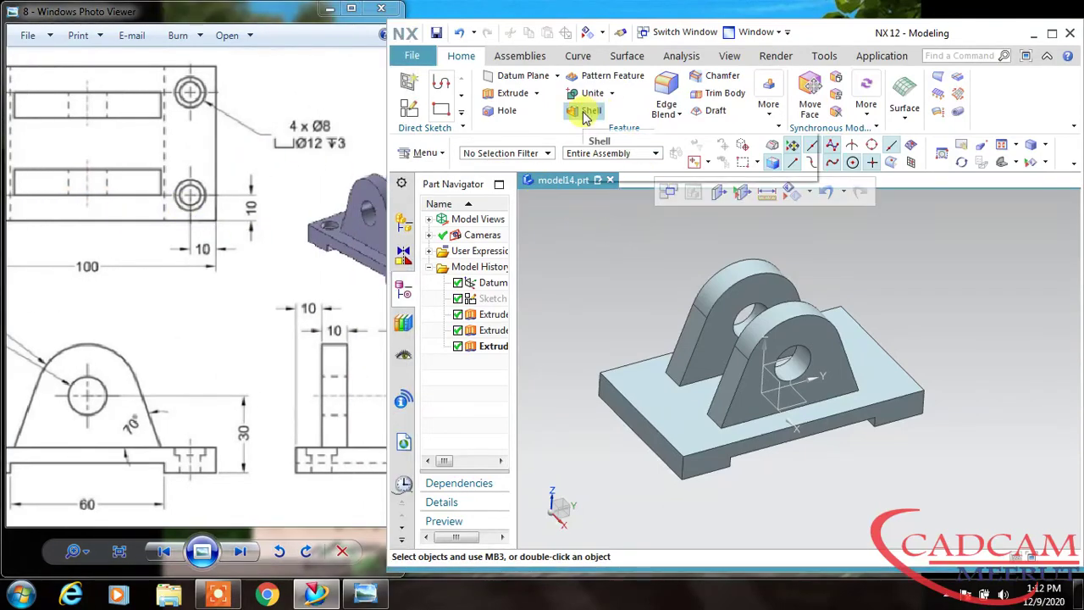
left_click(506, 116)
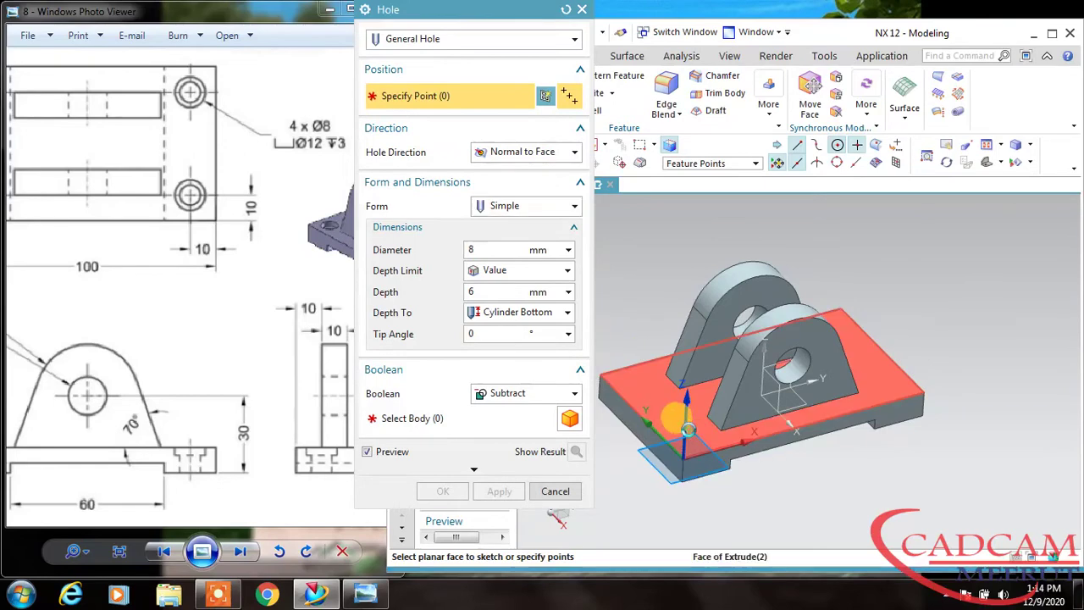
left_click(666, 434)
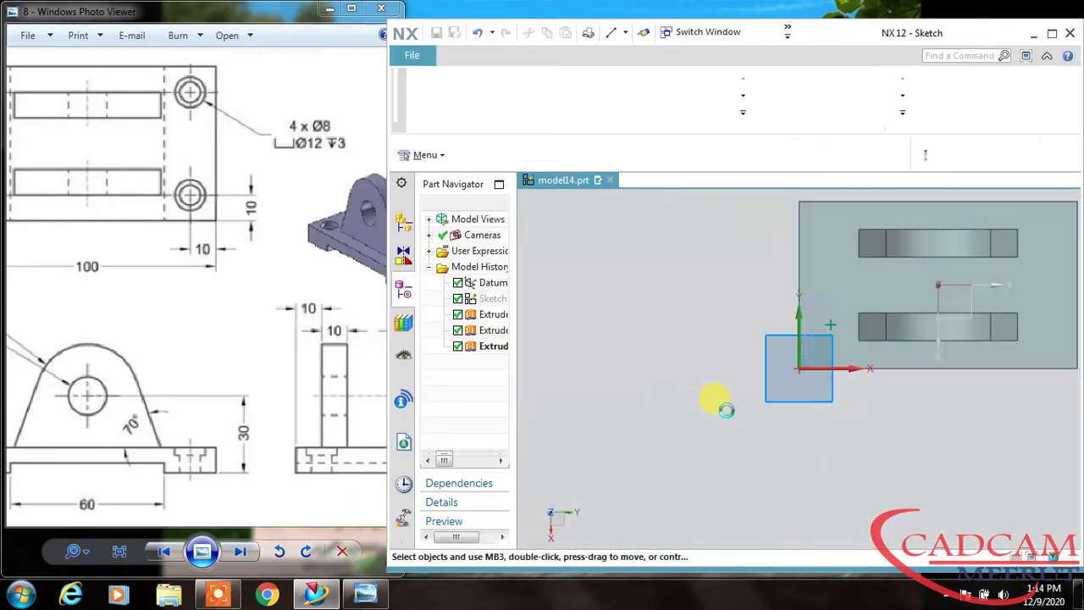
key("Escape")
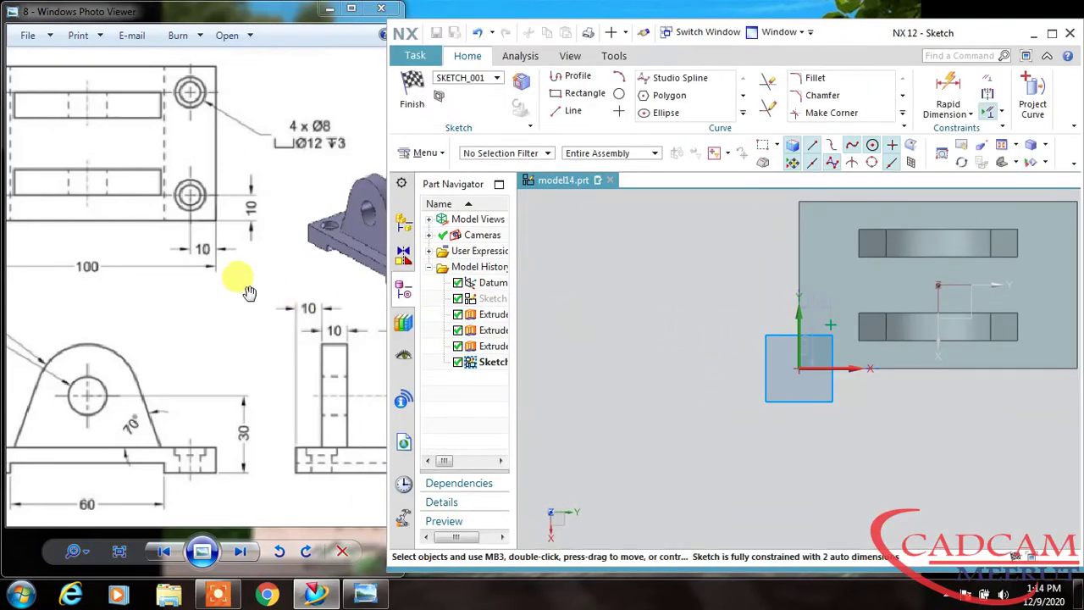
Step: Set the hole centre's distances from the two adjacent base edges to 10 mm each and finish the point sketch
scroll(843, 324, "down", 2)
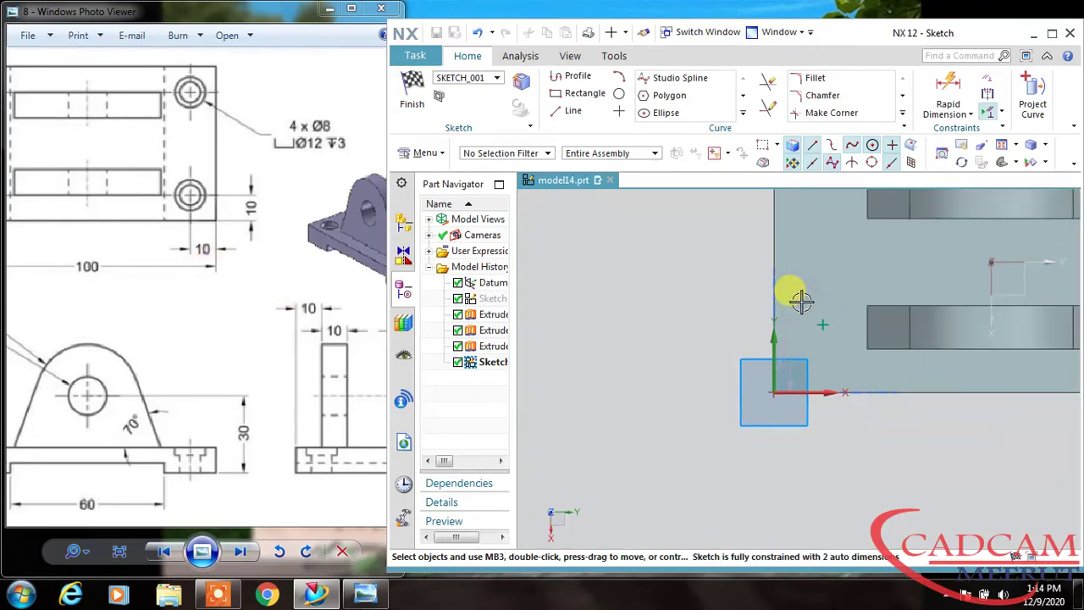
double_click(791, 297)
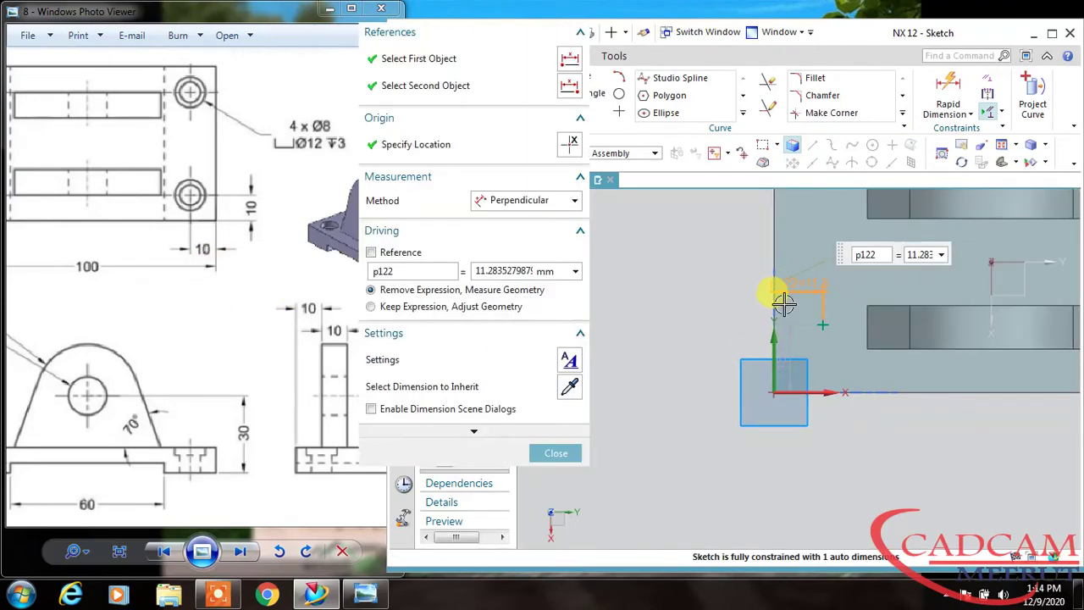
left_click(771, 375)
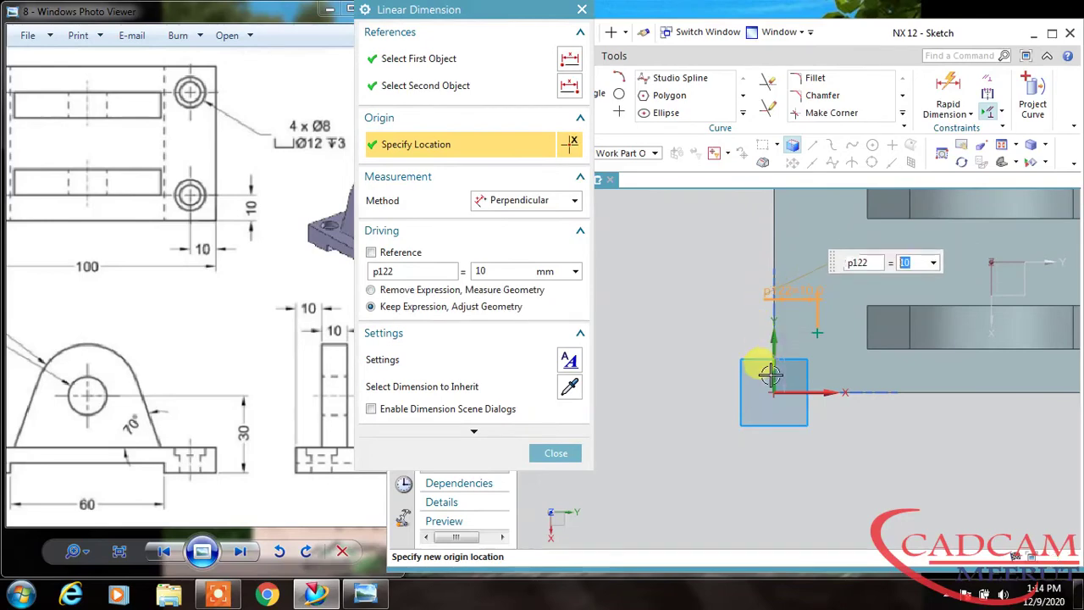
double_click(783, 371)
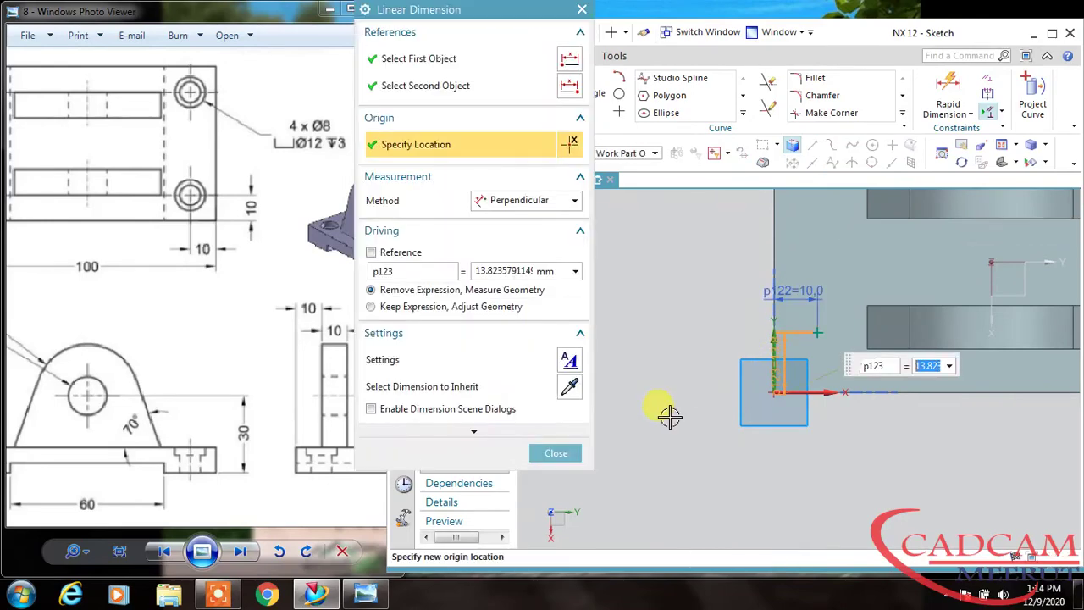
left_click(680, 432)
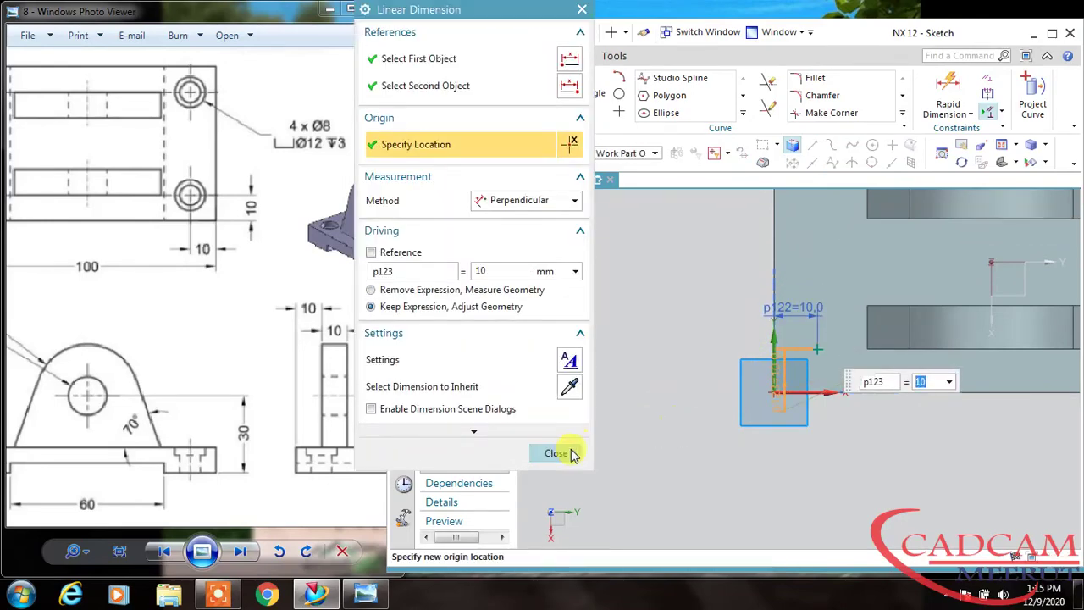
left_click(557, 453)
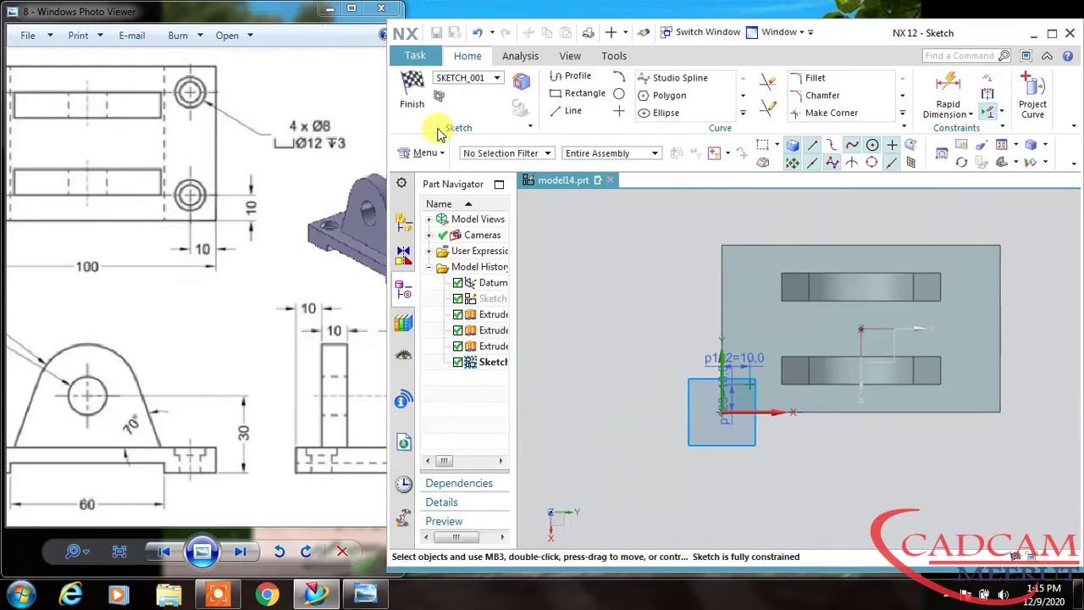
left_click(413, 91)
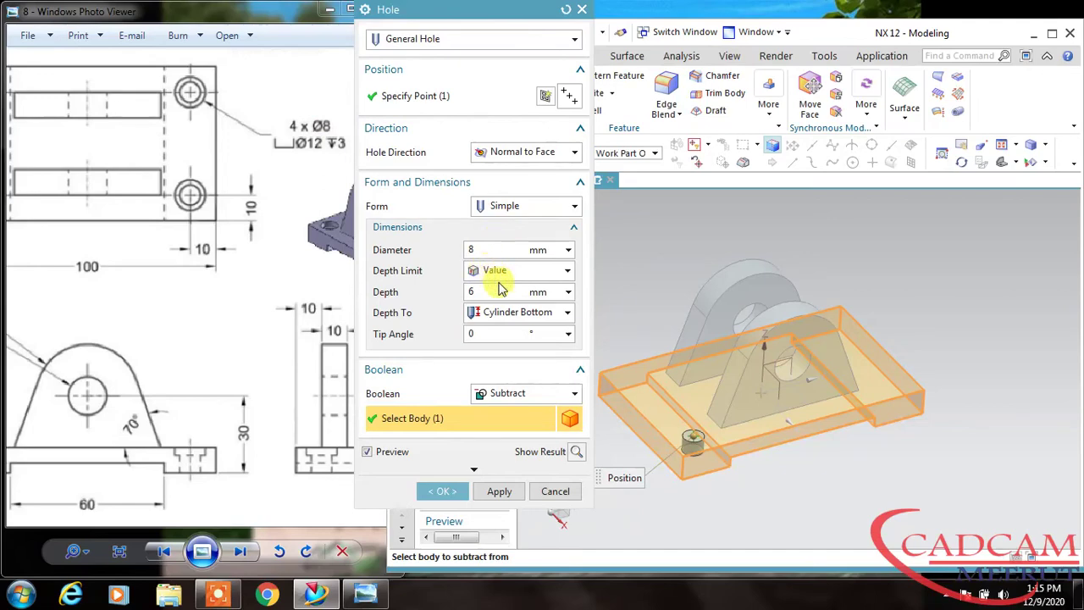
Step: Make the corner hole counterbored with a 12 mm counterbore 3 mm deep and an 8 mm hole diameter, and create it
left_click(504, 208)
left_click(500, 240)
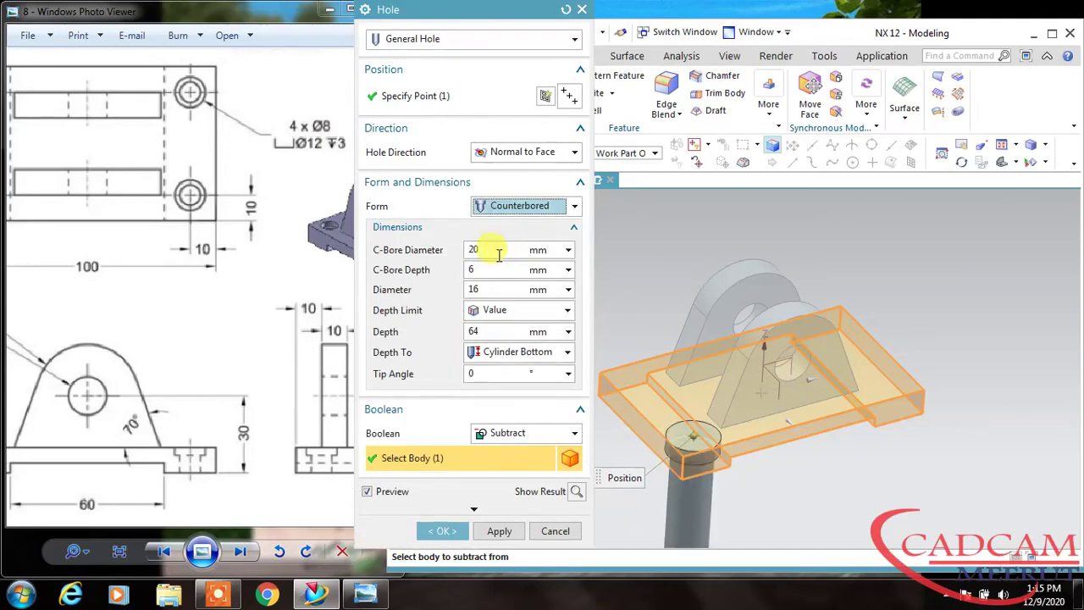
double_click(477, 250)
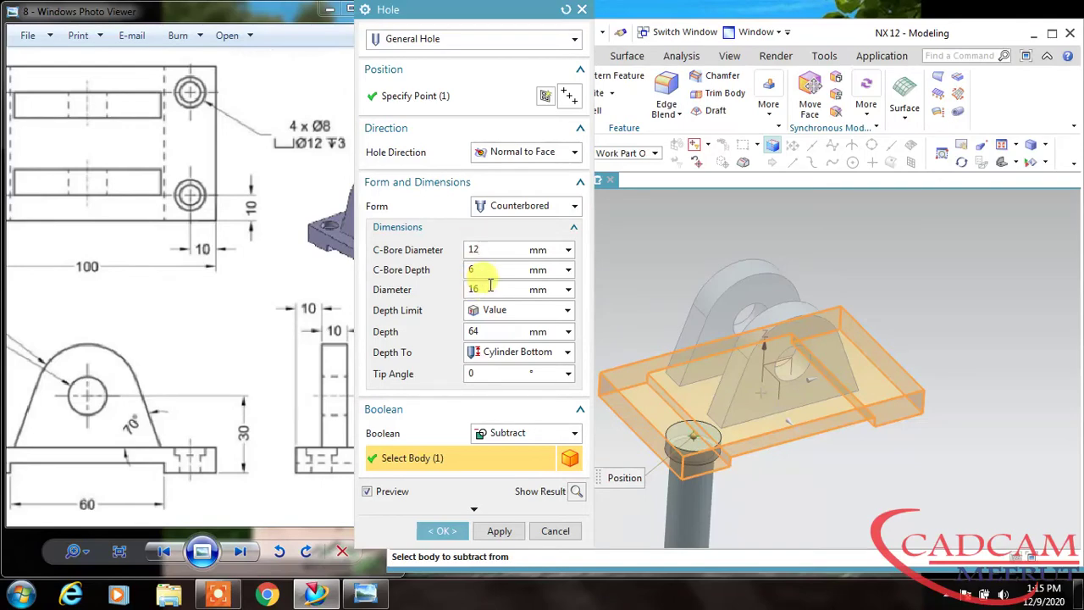
double_click(489, 286)
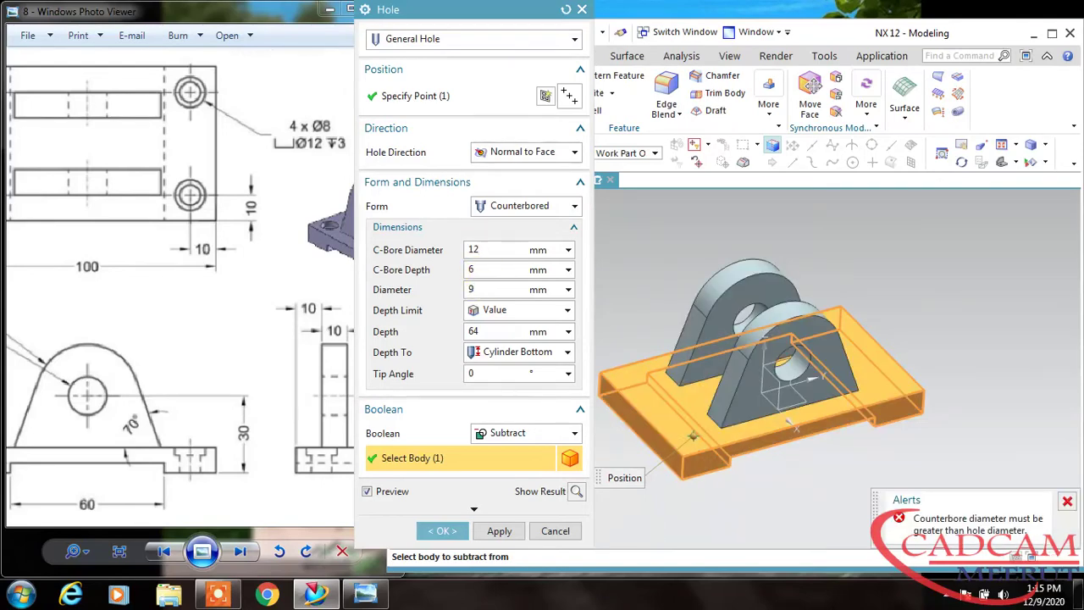
left_click(493, 269)
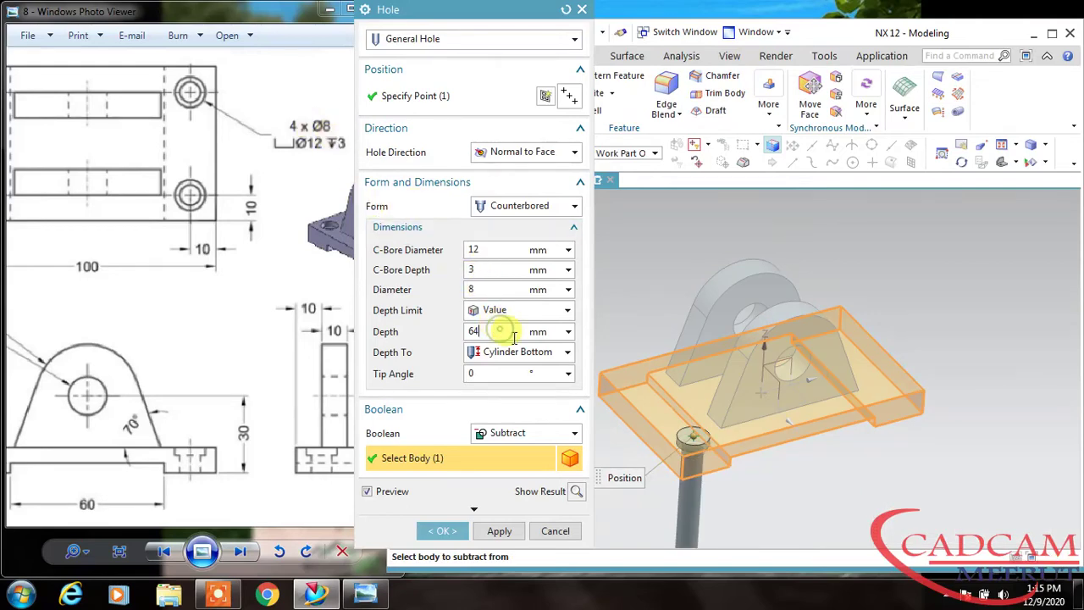
left_click(443, 531)
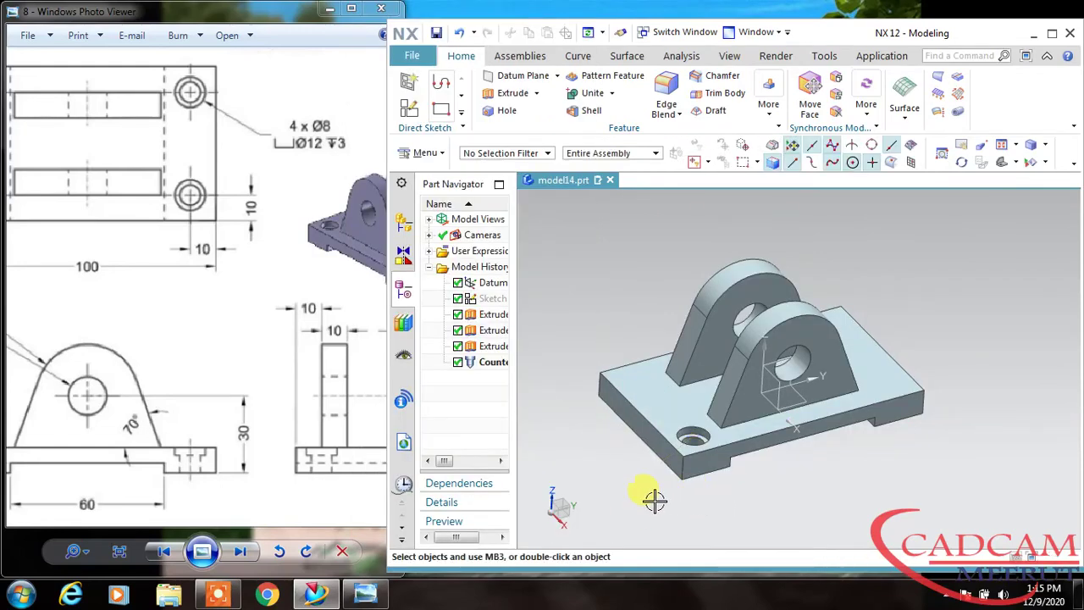
Step: Start a linear pattern of the counterbored hole along the base's long front edge, directed toward the far end, with an 80 mm pitch
left_click(693, 438)
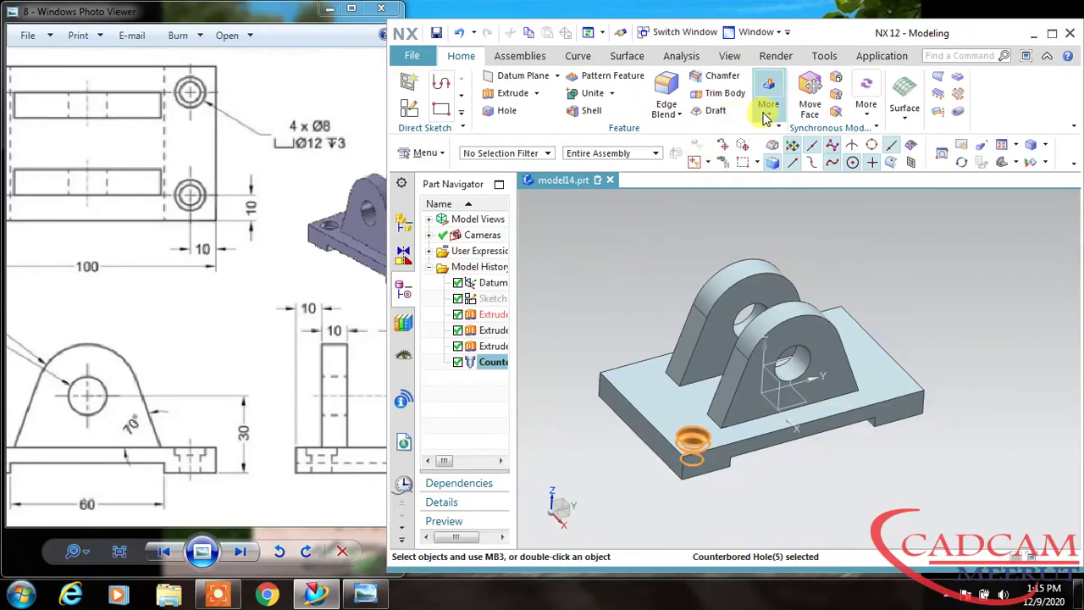
left_click(611, 75)
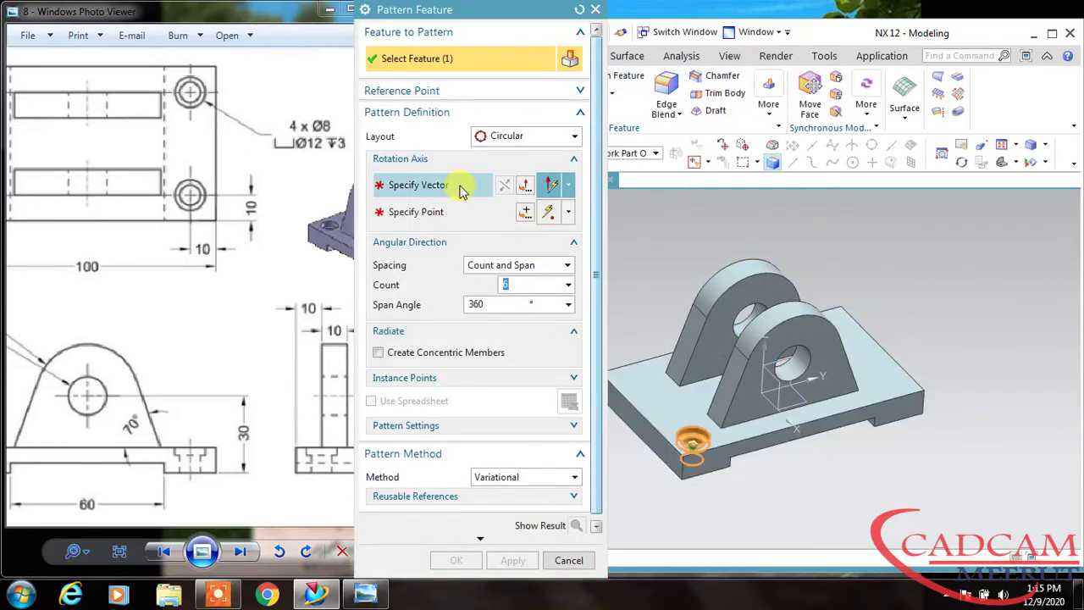
left_click(500, 138)
left_click(501, 155)
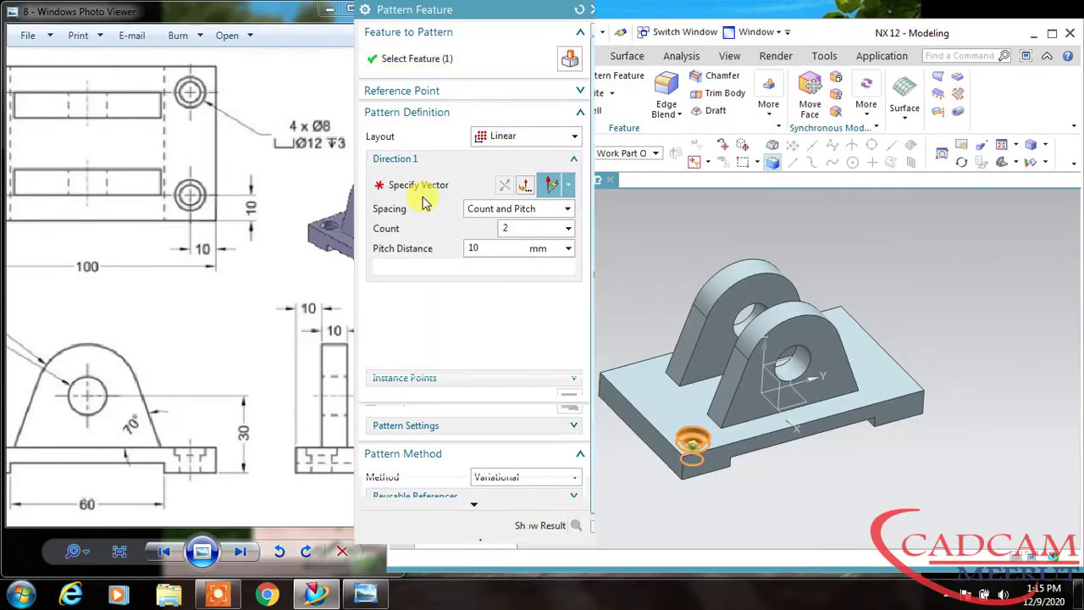
left_click(752, 435)
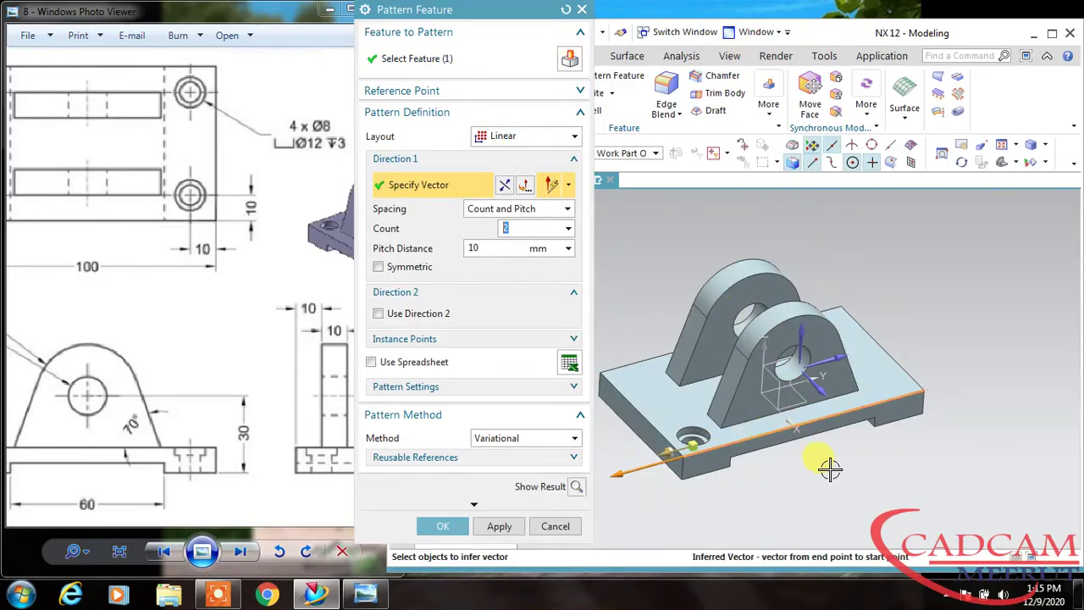
left_click(504, 185)
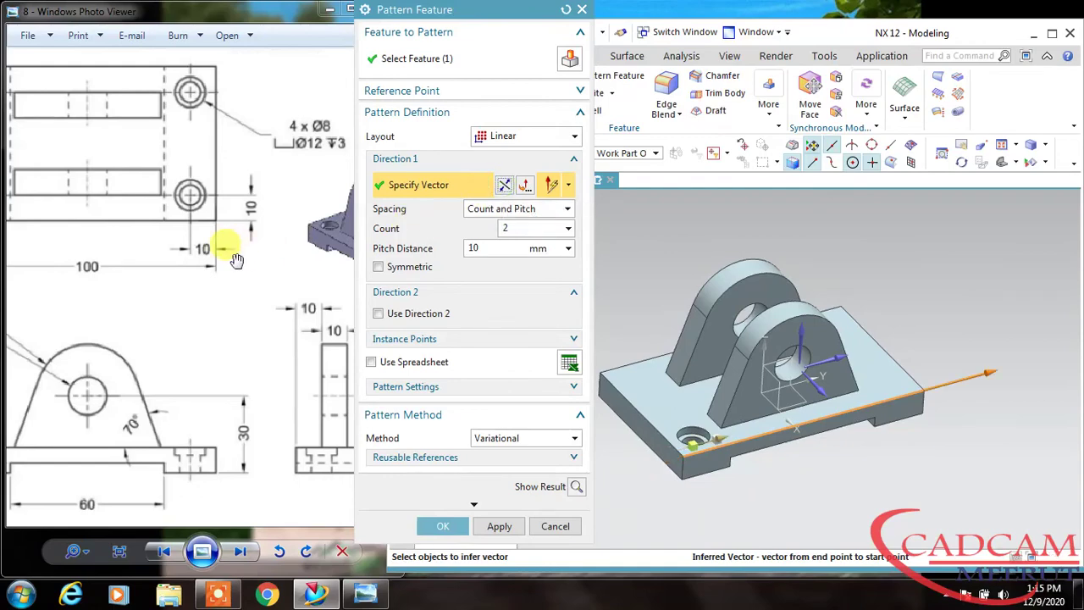
left_click(505, 246)
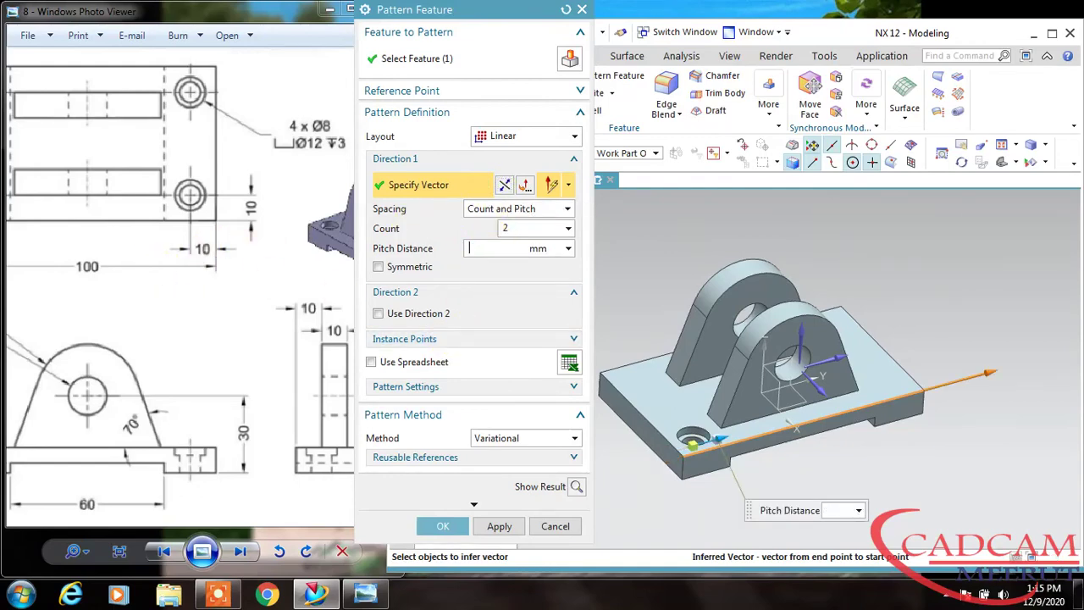
Step: Add a second pattern direction along the base's short edge, pointing across the base, with an 80 mm pitch, and preview the result
left_click(409, 315)
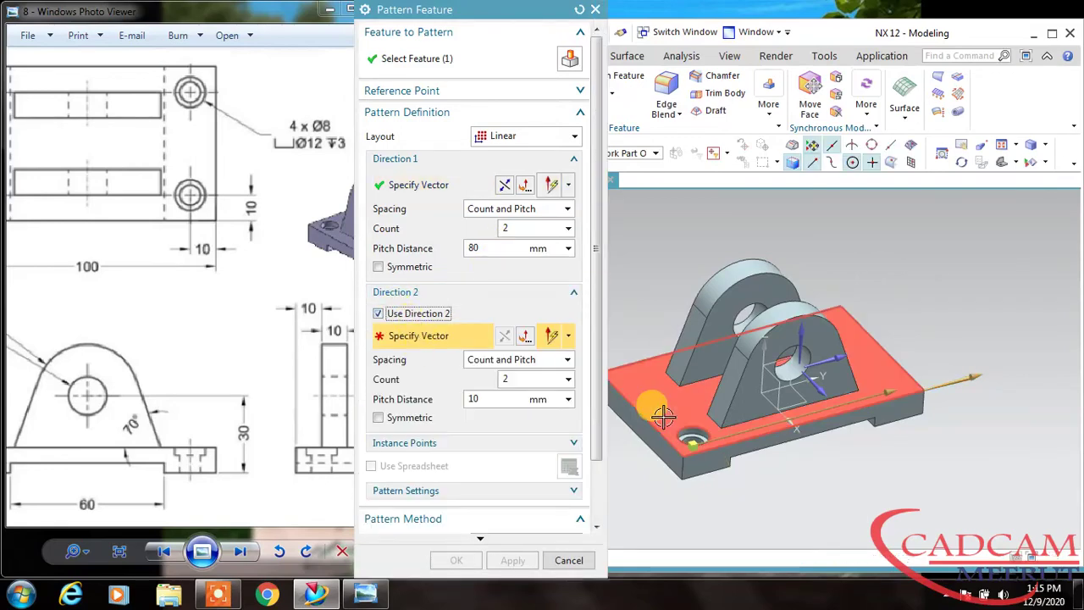
left_click(642, 449)
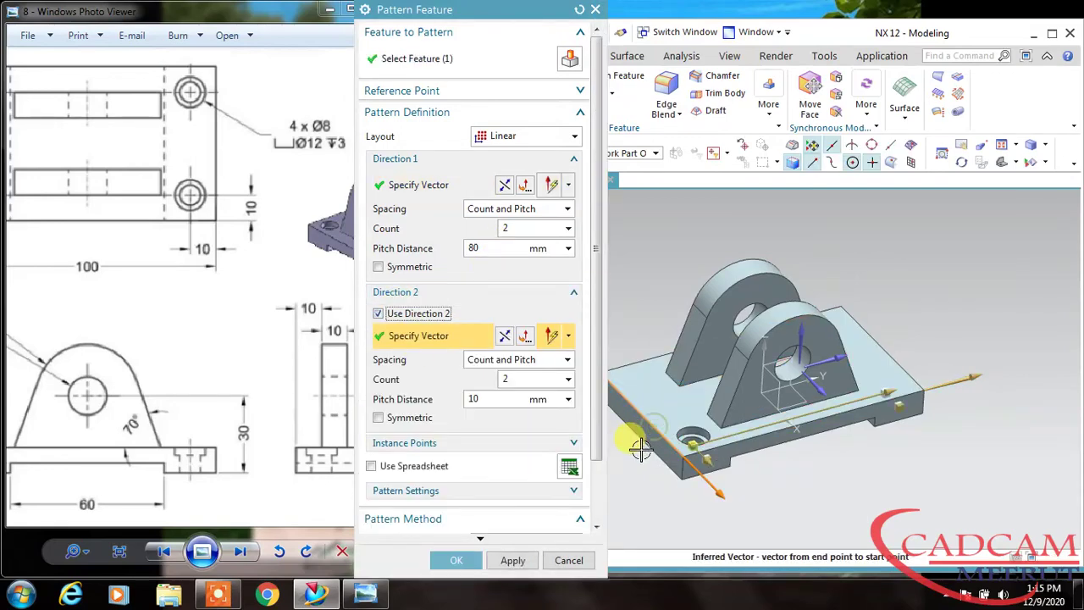
left_click(481, 398)
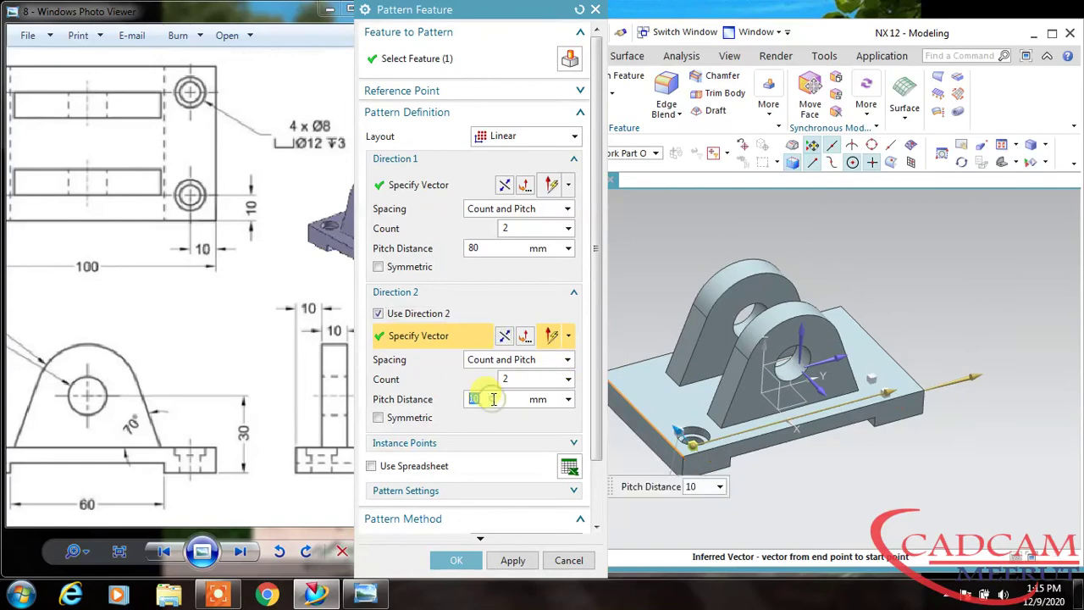
left_click(516, 380)
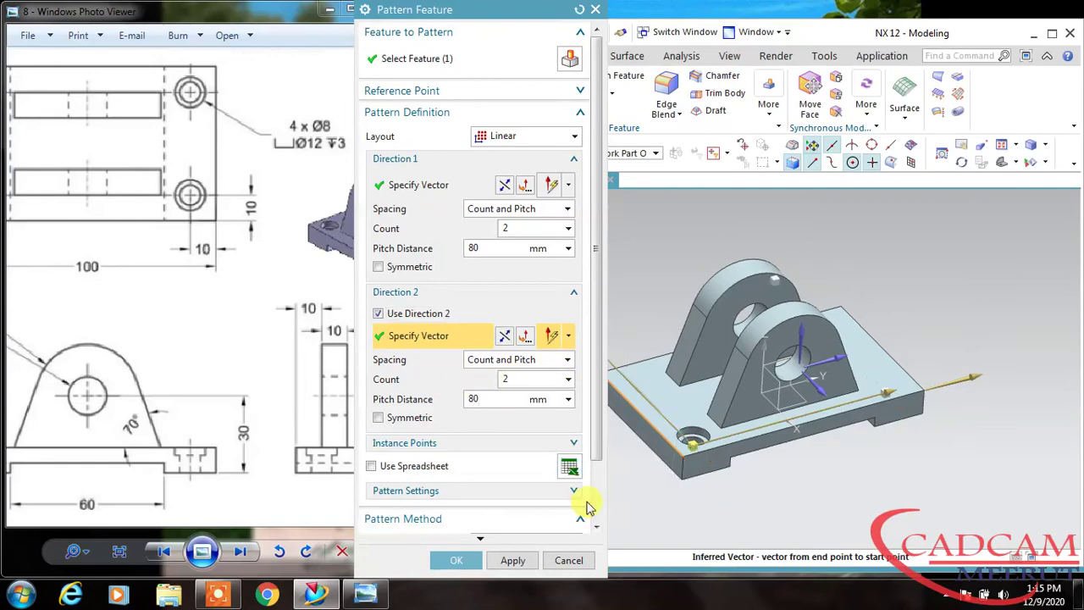
left_click_drag(598, 437, 605, 549)
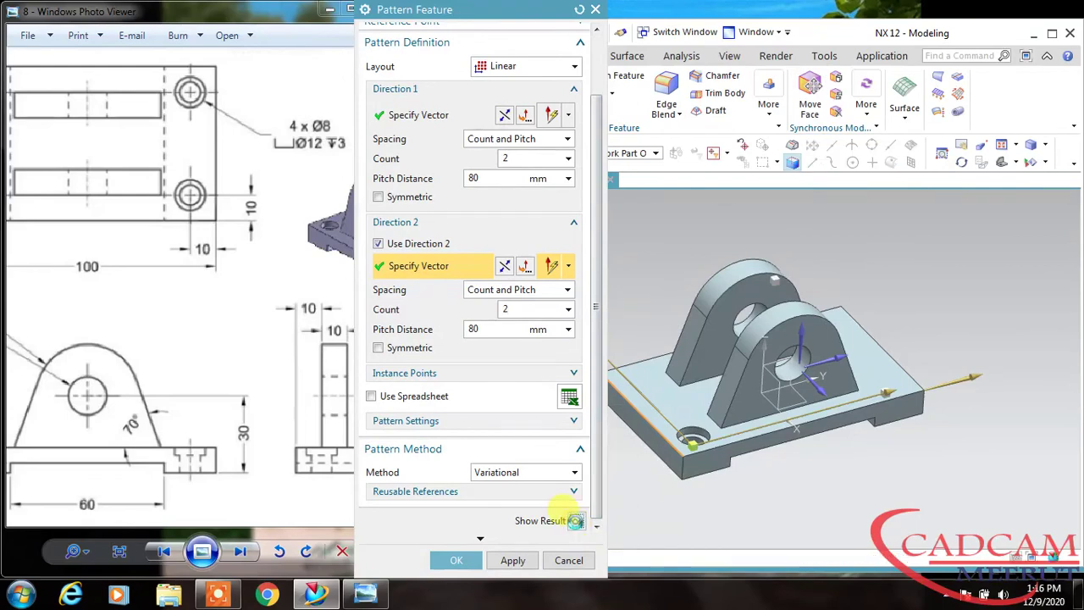
left_click(577, 521)
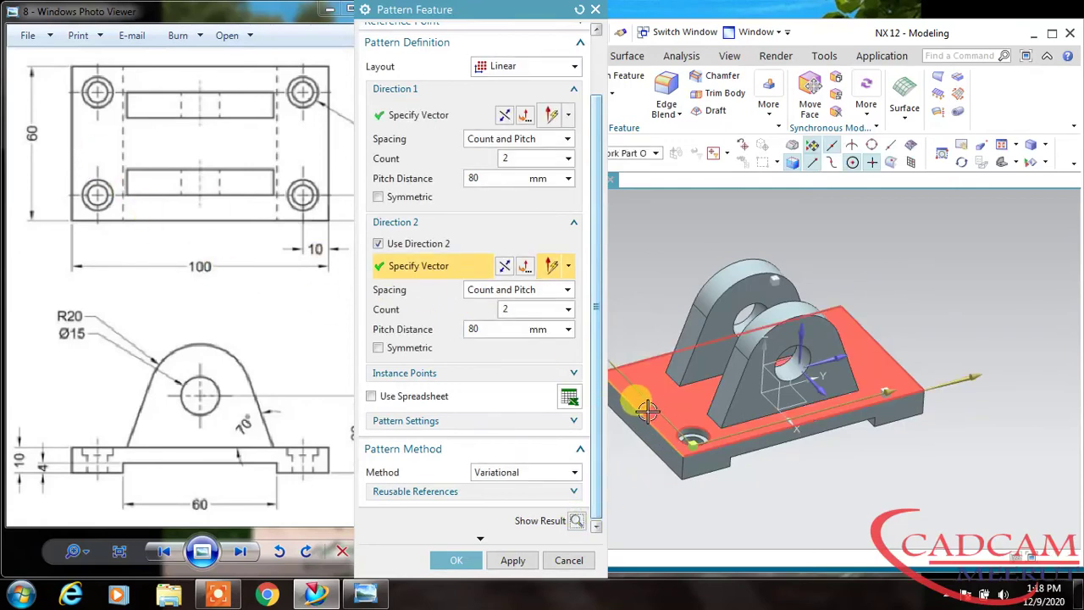
Step: Set the second direction's pitch to 40 mm and create the four-hole pattern
left_click(495, 330)
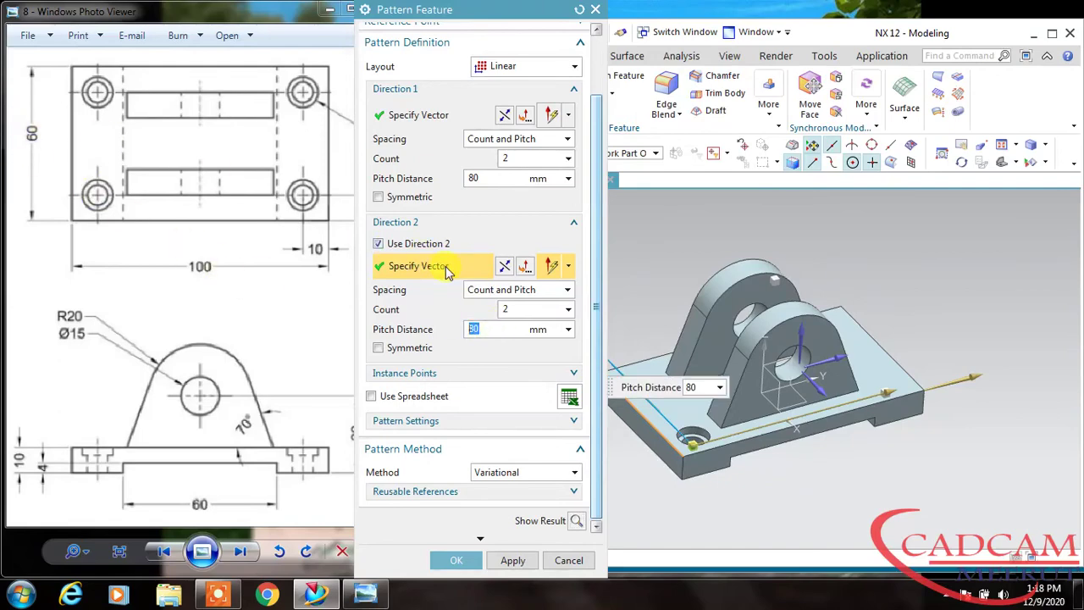
type("40")
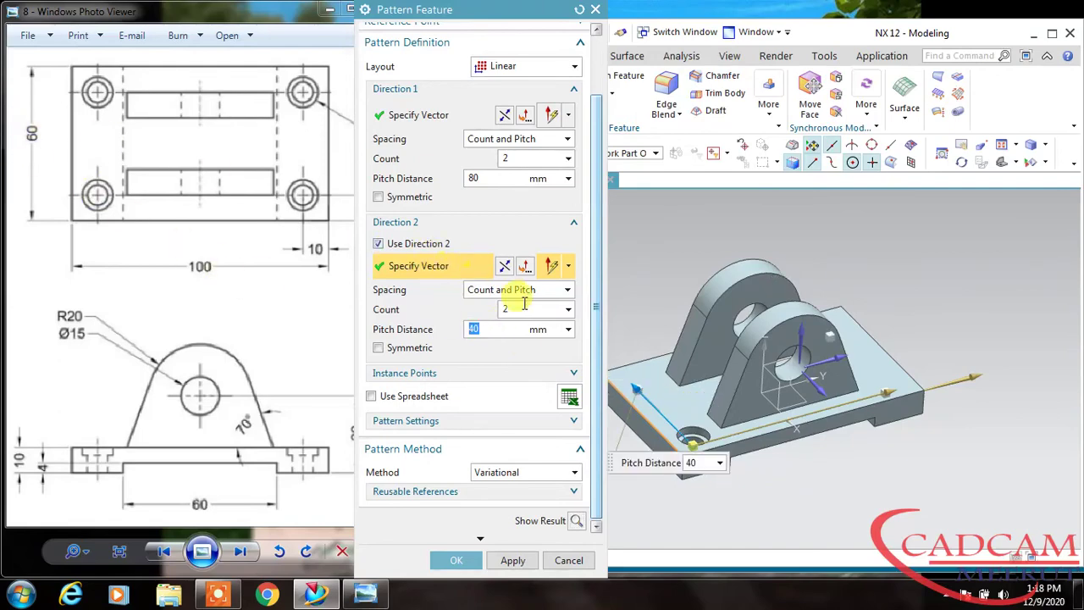
left_click(458, 563)
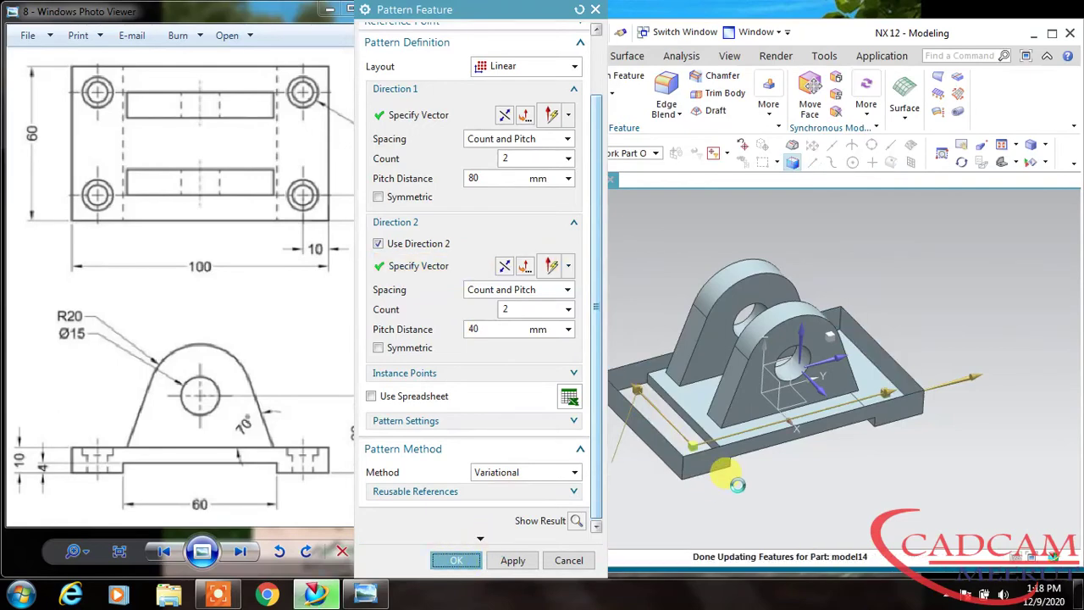
mouse_move(825, 460)
middle_mouse_down()
mouse_move(799, 497)
mouse_move(823, 472)
mouse_move(809, 455)
mouse_move(824, 477)
mouse_move(813, 469)
middle_mouse_up()
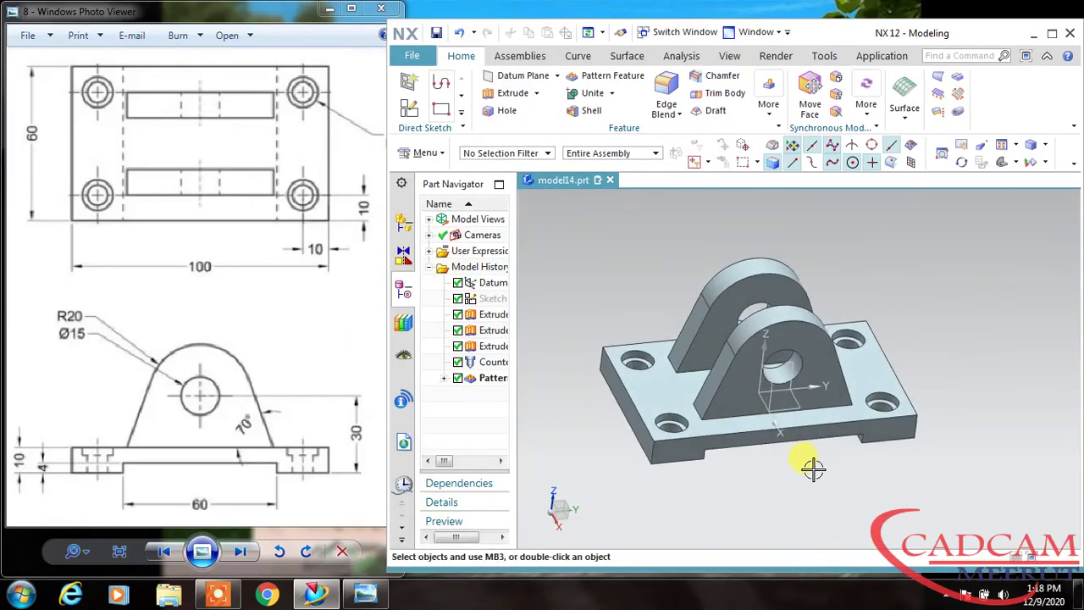
Step: Maximize the modeling window and hide the datum coordinate system
double_click(881, 35)
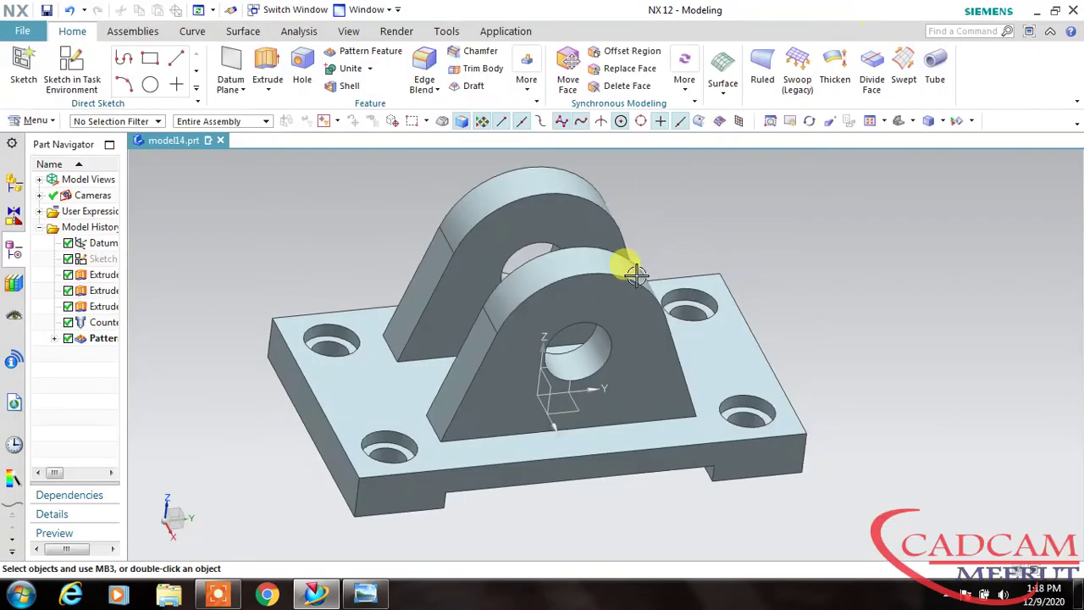
middle_click_drag(624, 272, 734, 310)
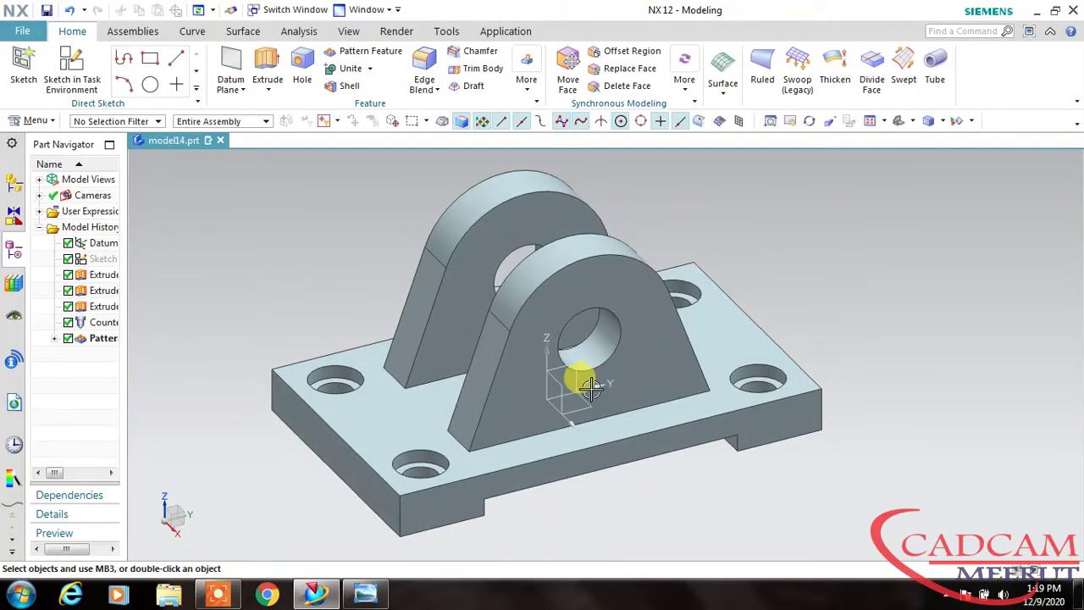
left_click(96, 242)
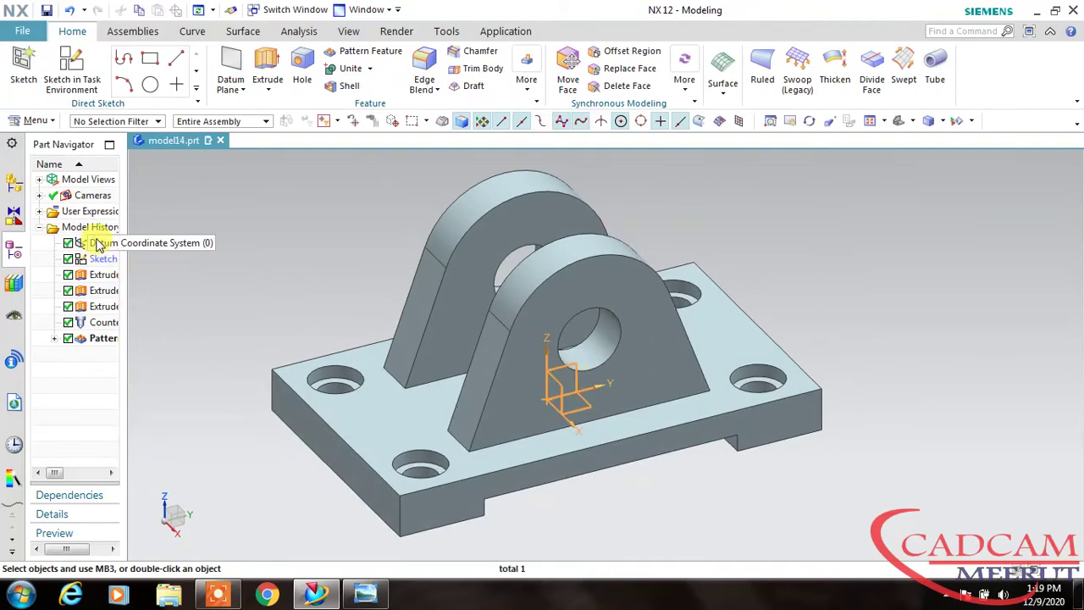
right_click(96, 242)
left_click(151, 169)
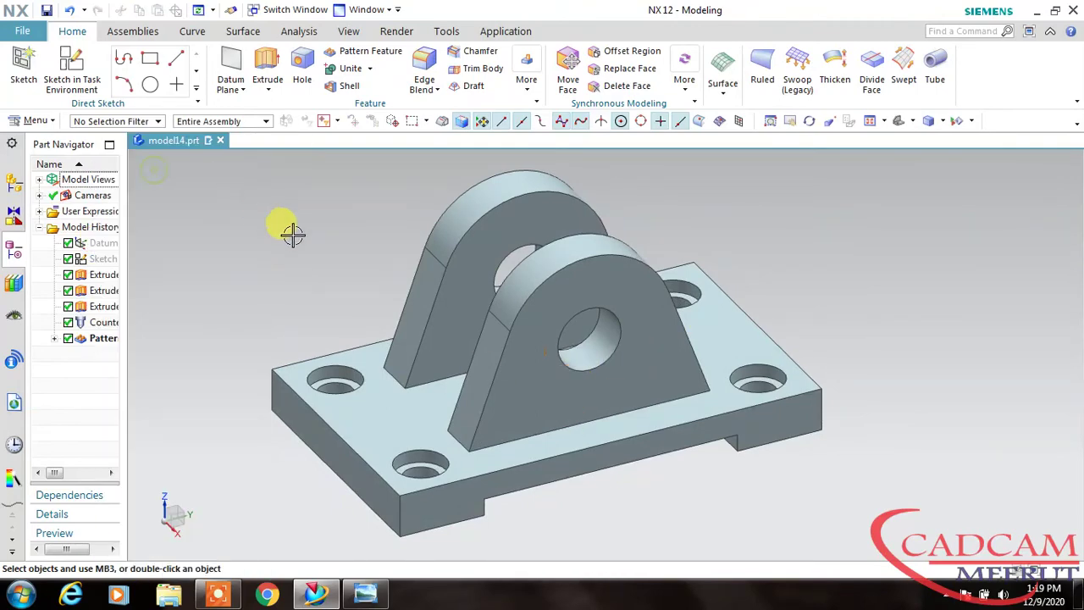
Step: Turn on True Shading and try a dark green global material before applying a golden-brown metallic one to the bracket
left_click(349, 28)
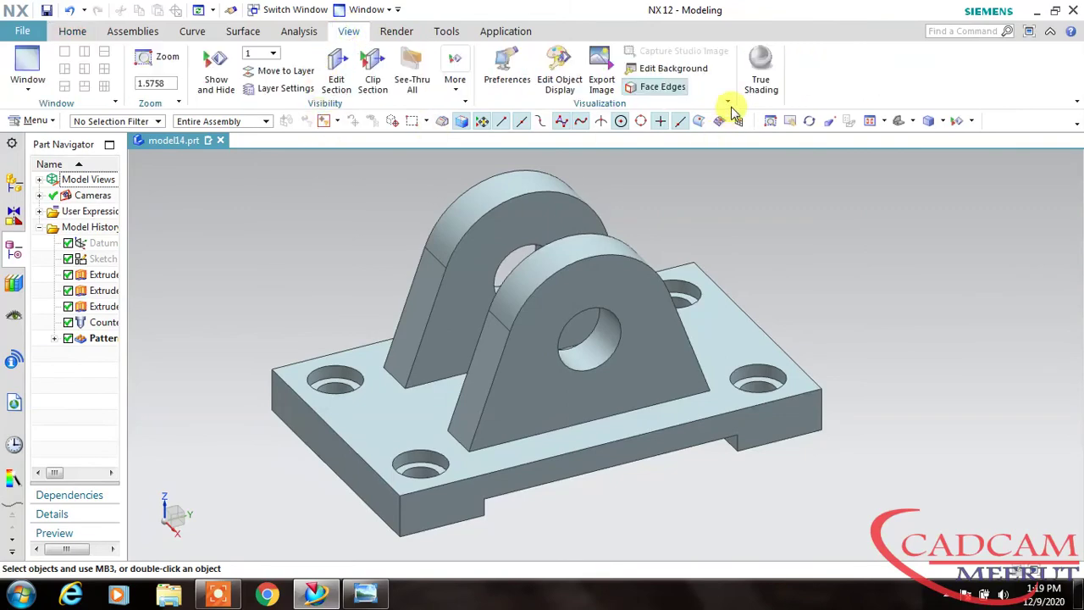
left_click(760, 69)
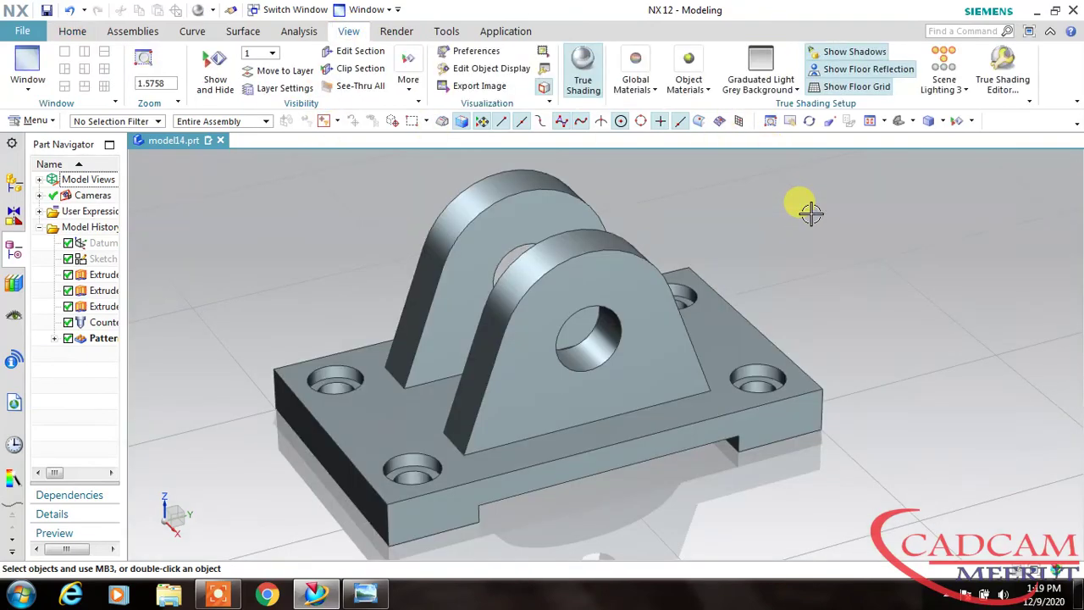
left_click(641, 87)
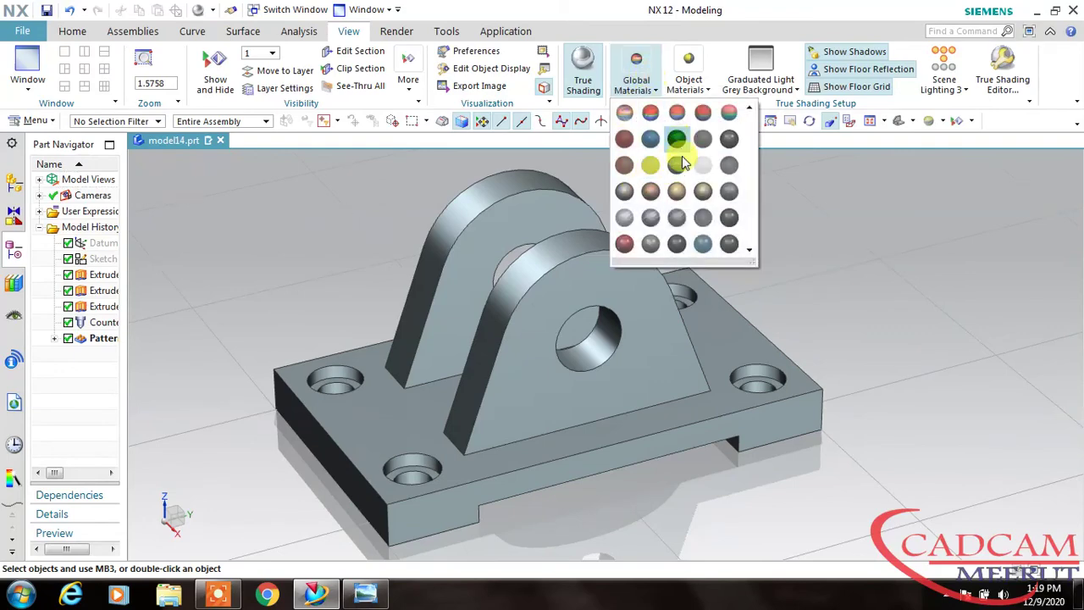
left_click(682, 162)
left_click(637, 83)
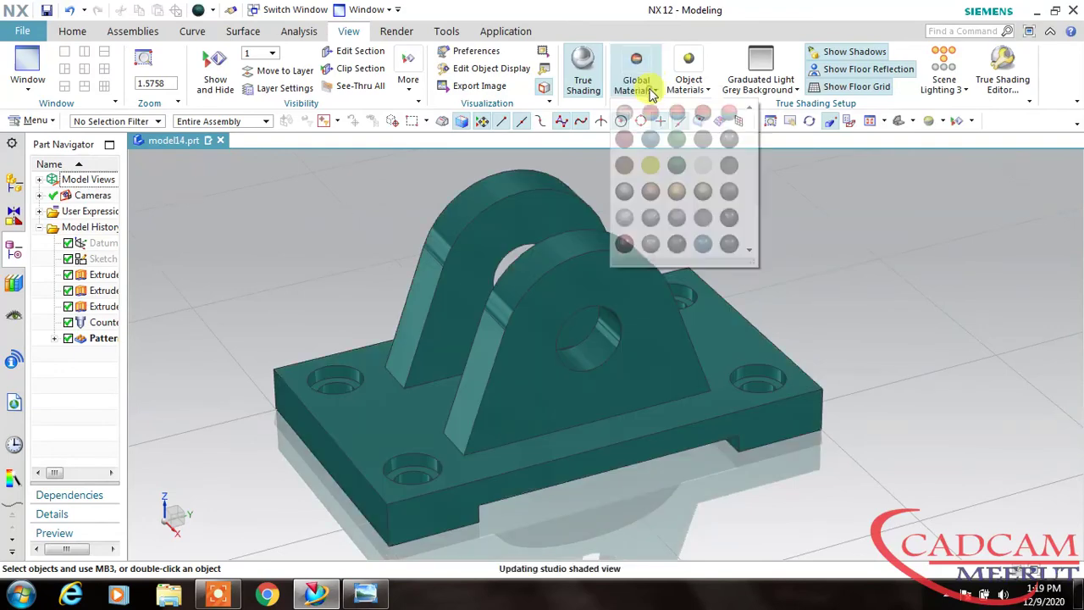
left_click(686, 181)
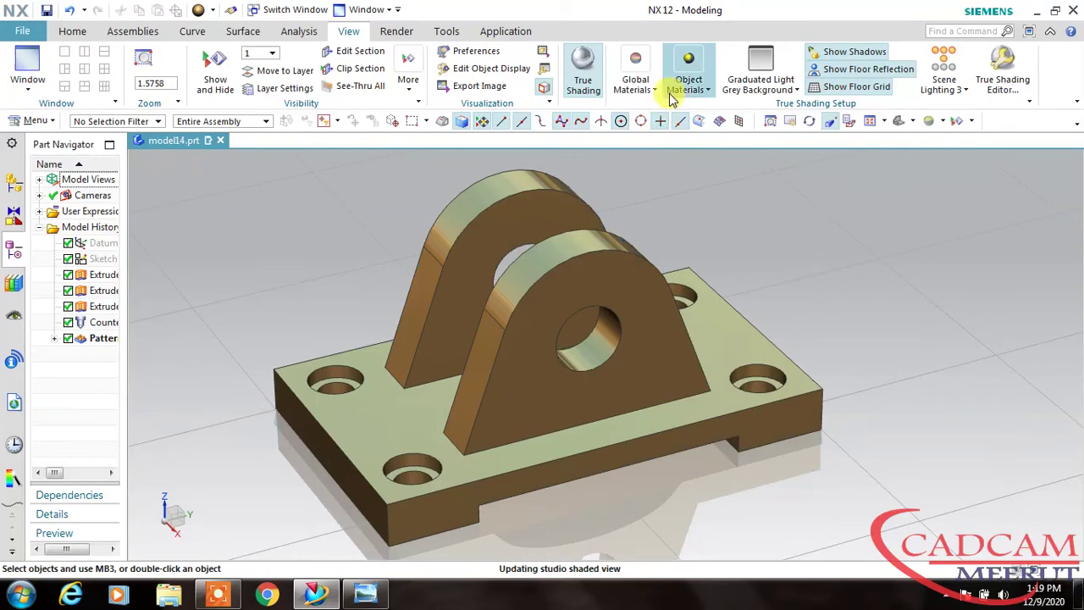
left_click(899, 121)
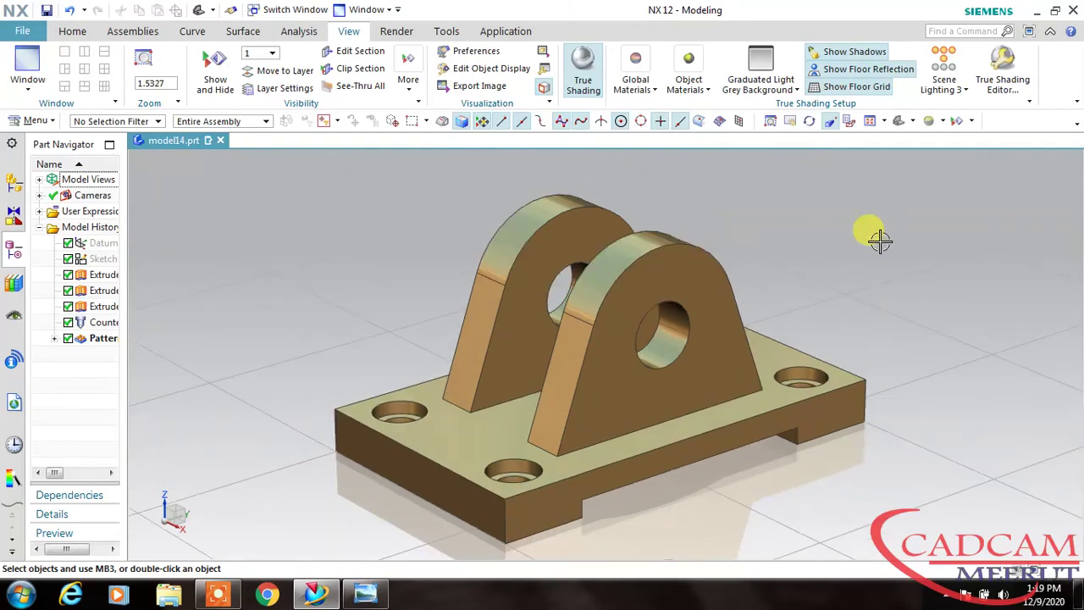
Step: Try the dark and white True Shading backgrounds, and set the blue one as the scene background
left_click(775, 88)
left_click(735, 113)
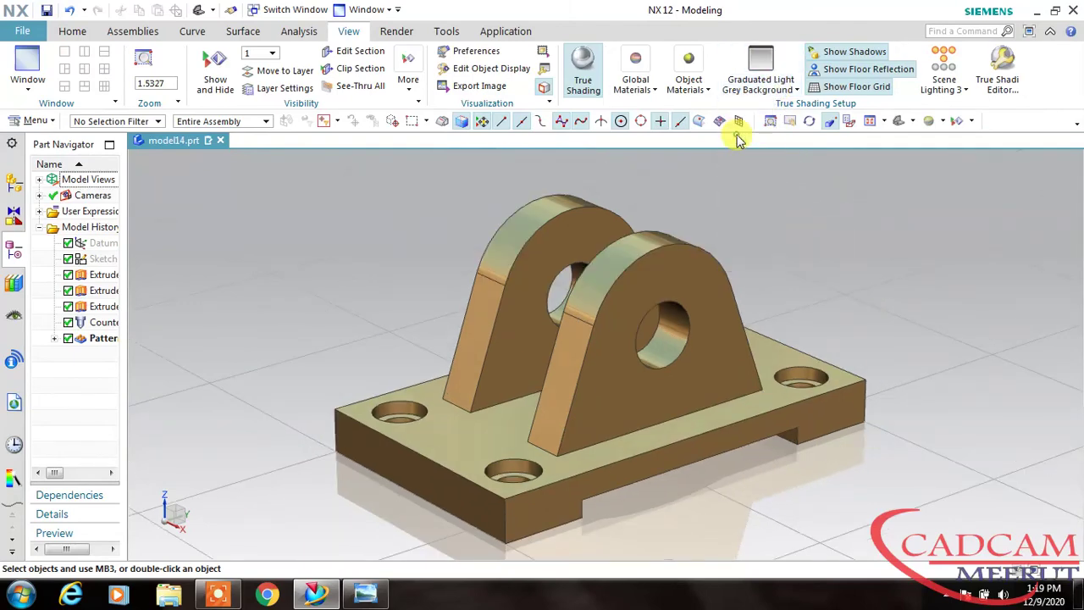
middle_click_drag(851, 258, 719, 268, "shift")
left_click(750, 91)
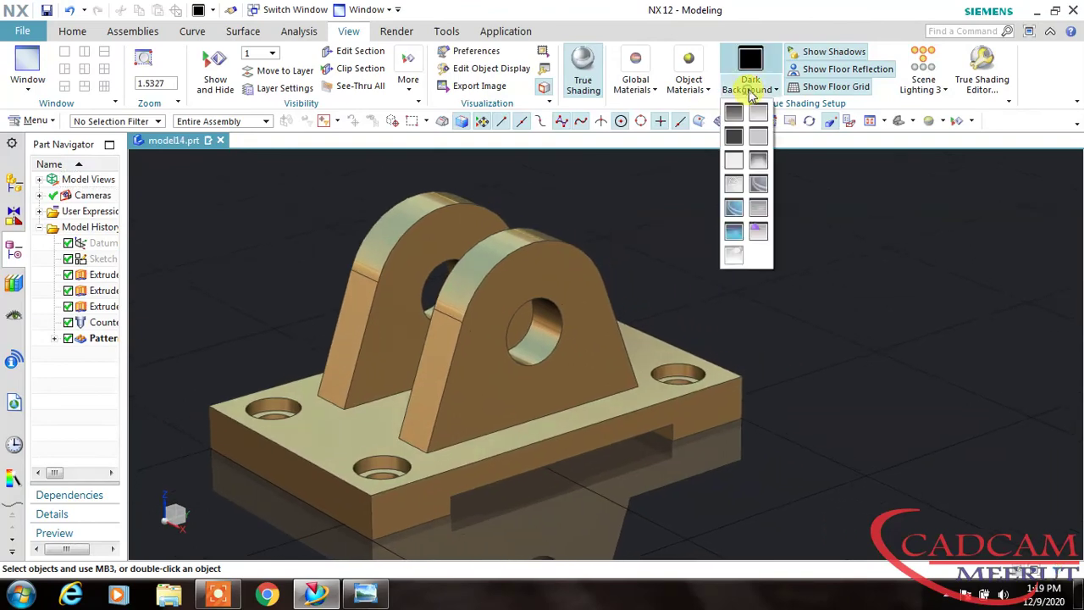
left_click(743, 161)
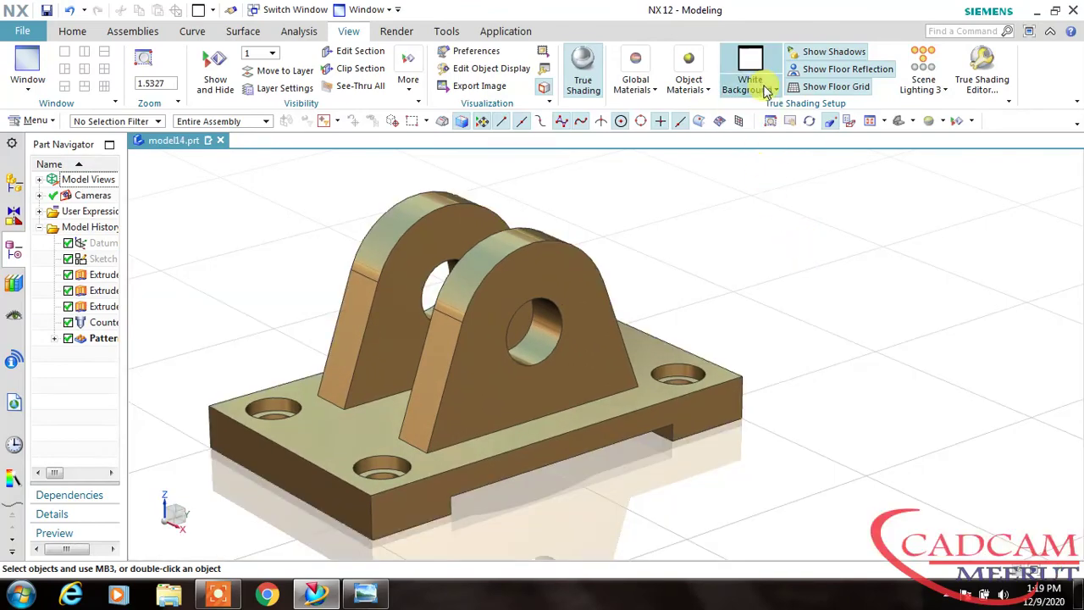
left_click(752, 87)
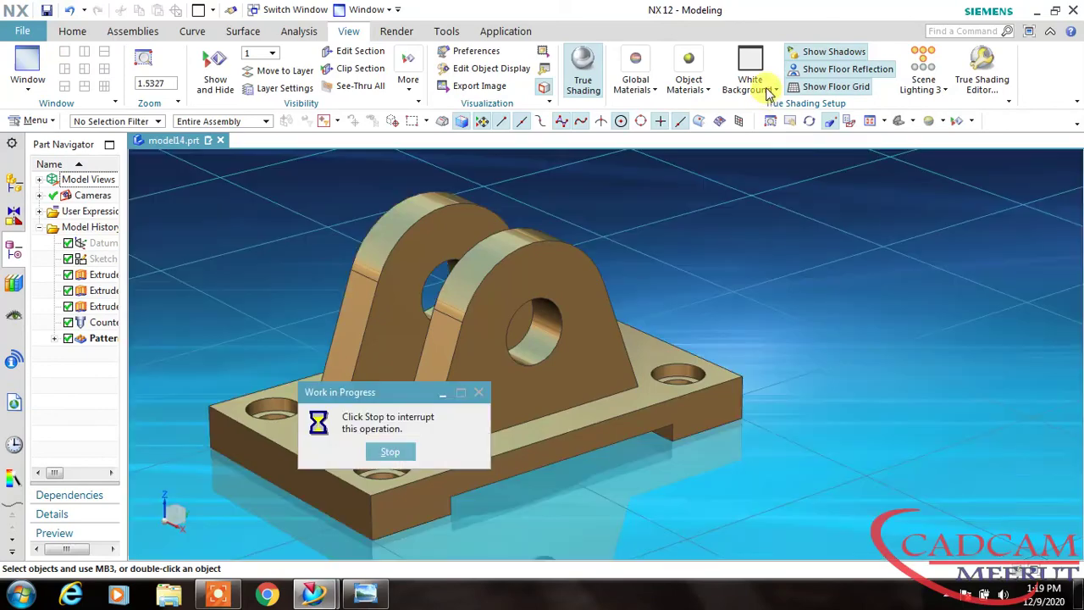
Step: Try the Graduated Light Grey and White True Shading backgrounds behind the bracket
left_click(769, 91)
left_click(760, 114)
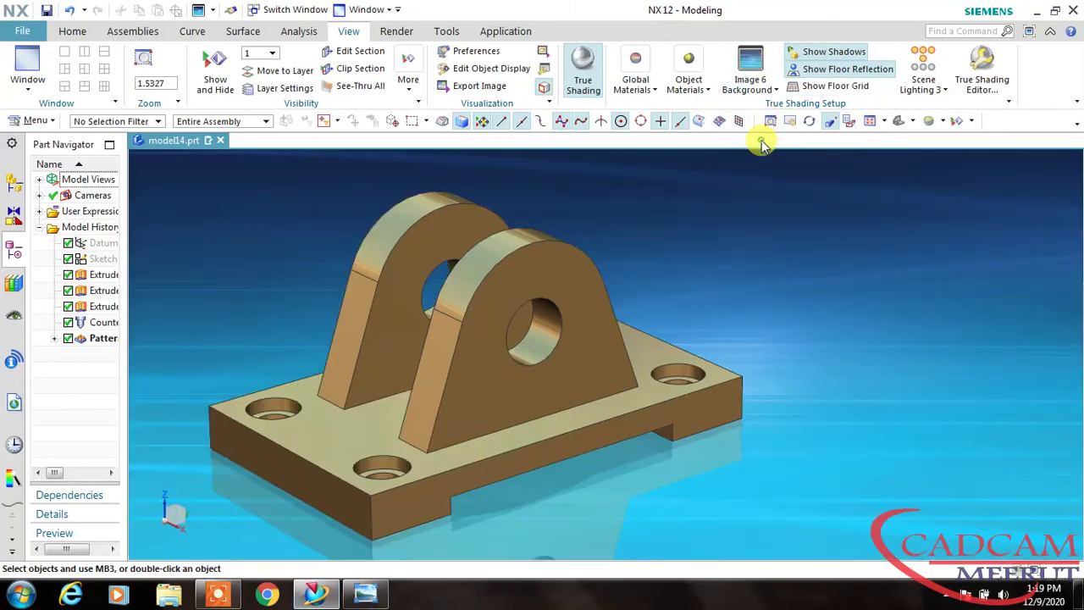
left_click(769, 91)
left_click(760, 113)
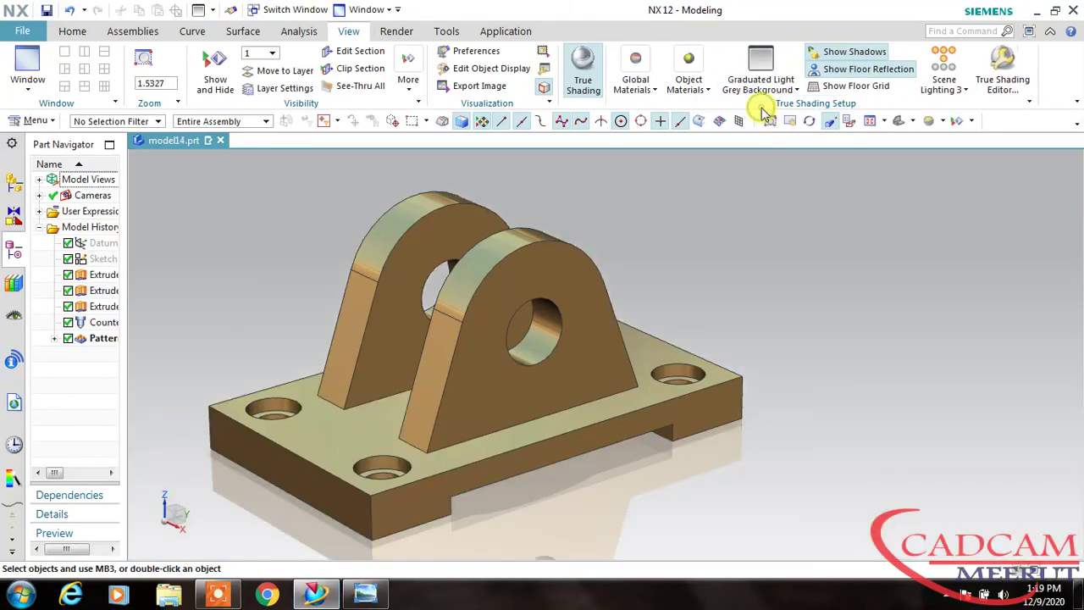
left_click(762, 88)
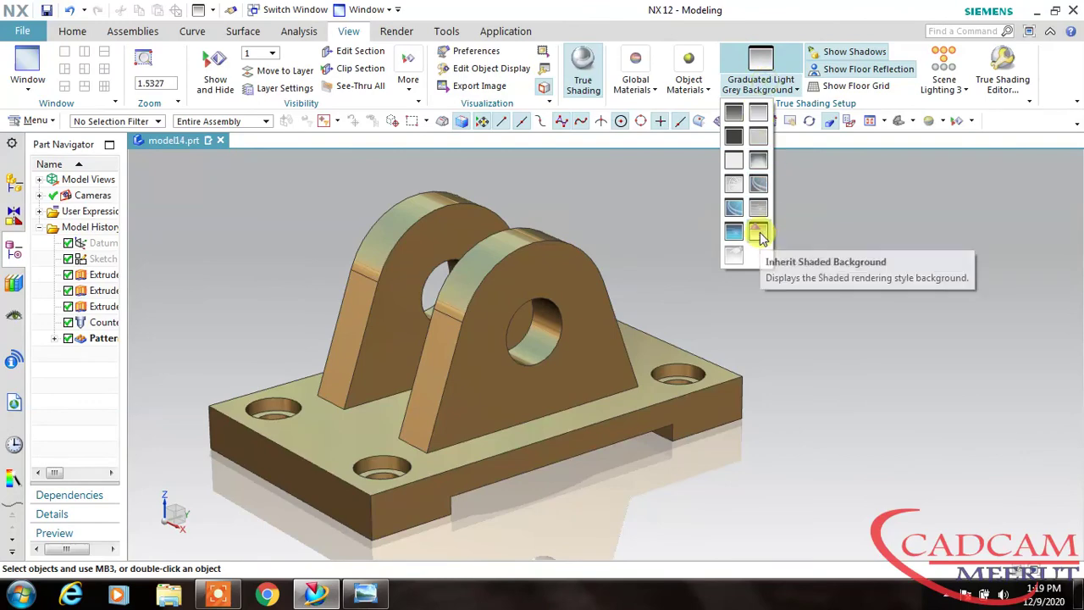
left_click(736, 162)
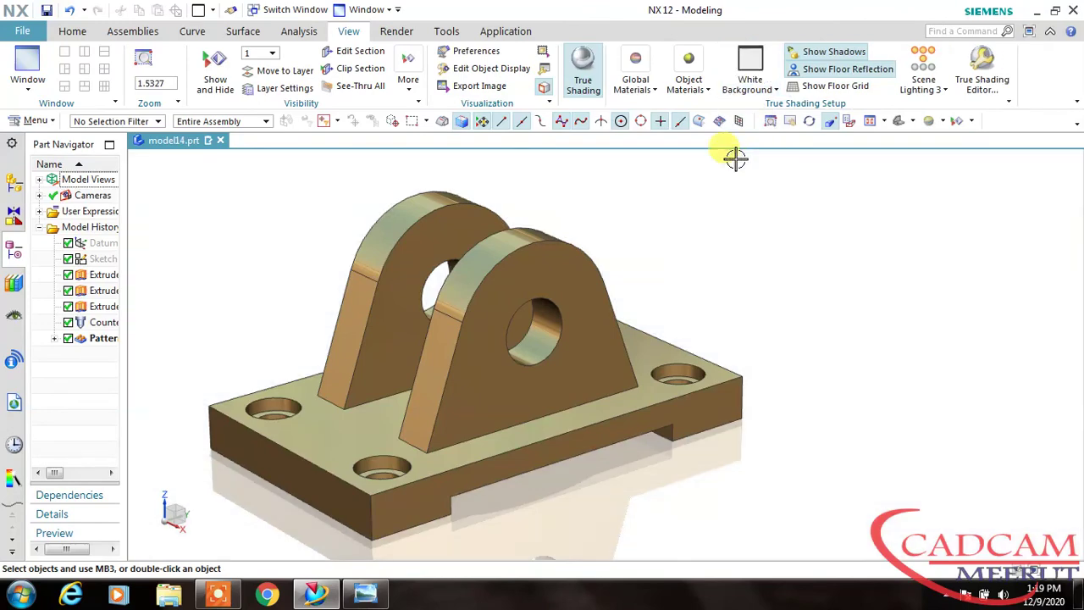
Step: Set the Dark background for the True Shading scene and collapse the ribbon to enlarge the modeling view
left_click(750, 88)
left_click(735, 138)
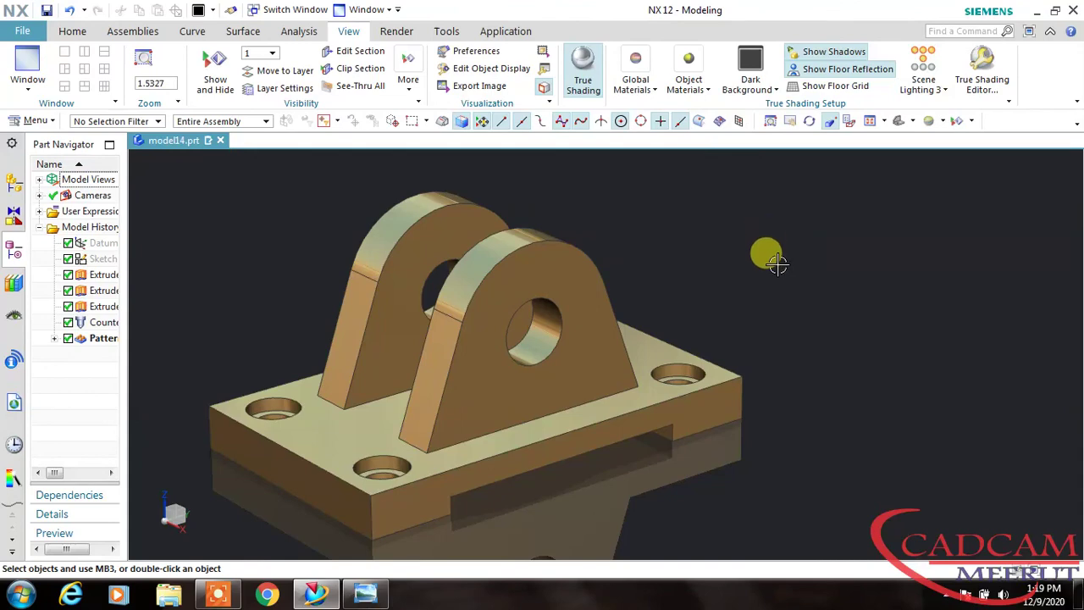
middle_click_drag(792, 266, 822, 267, "shift")
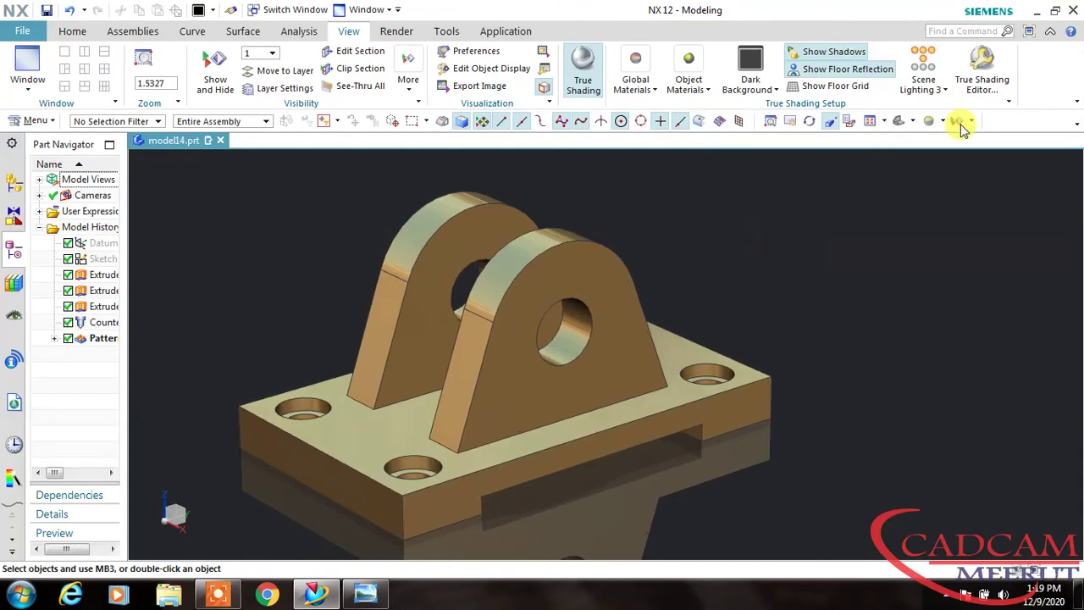
left_click(1050, 32)
middle_click_drag(762, 223, 837, 215)
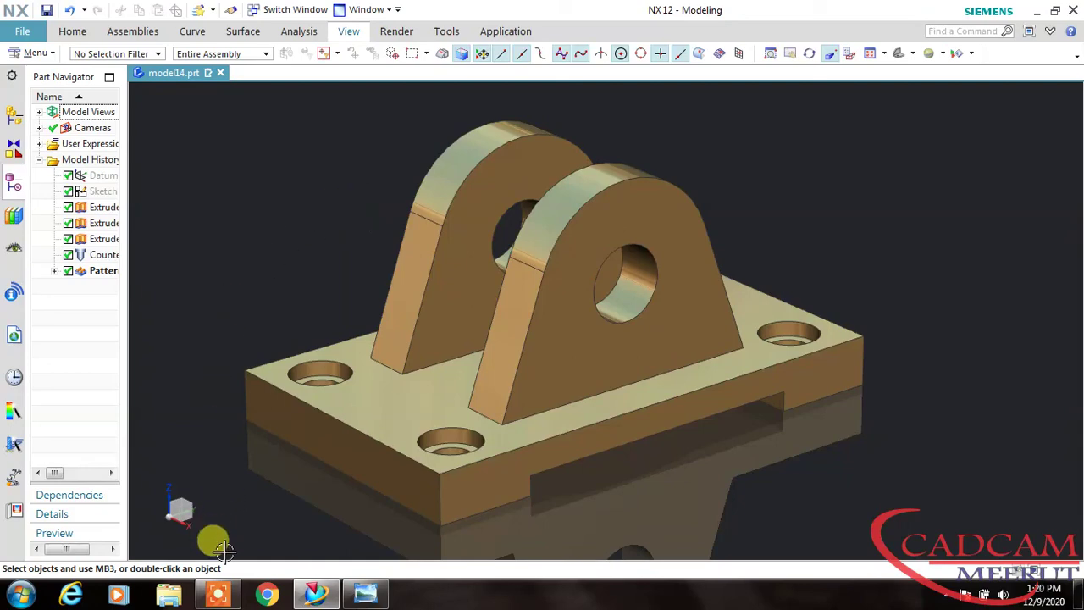
left_click(222, 598)
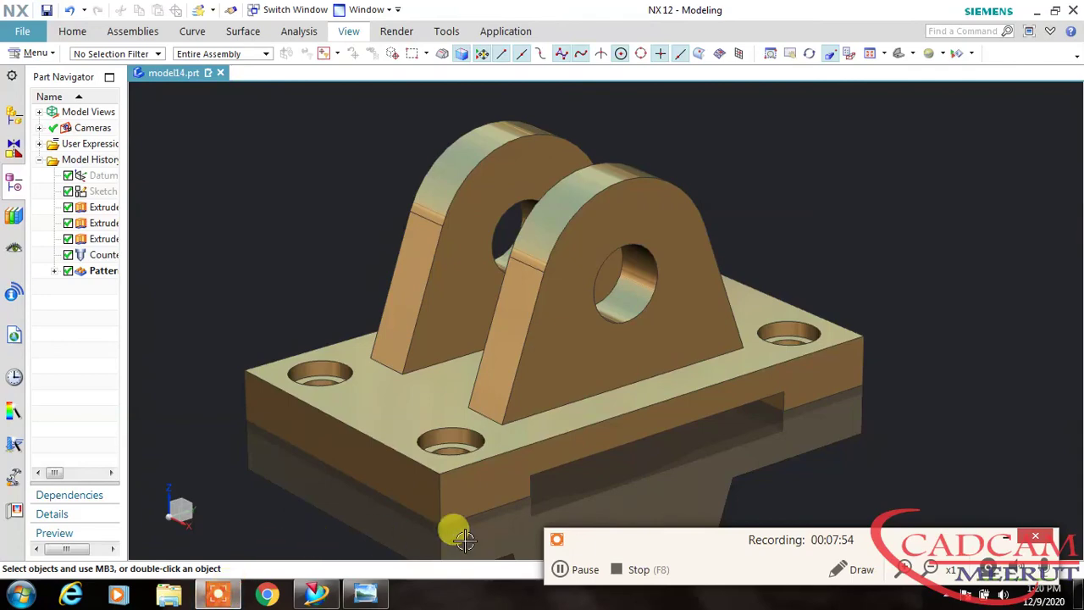